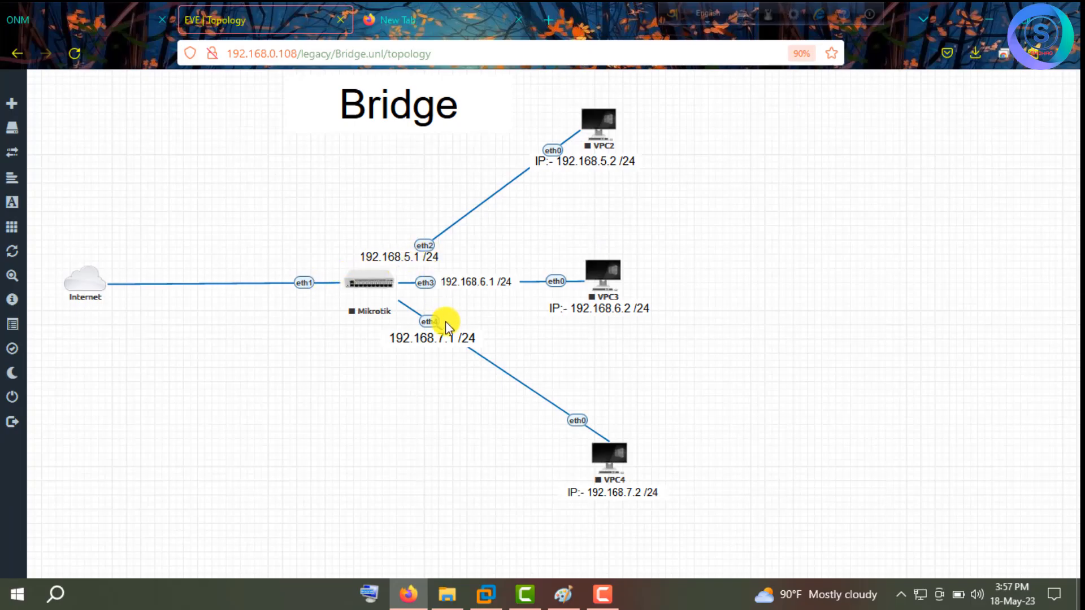
Add an enlarged 'IP 192.168.0.1 /24' text label to the right of VPC2 and VPC3.
right_click(753, 212)
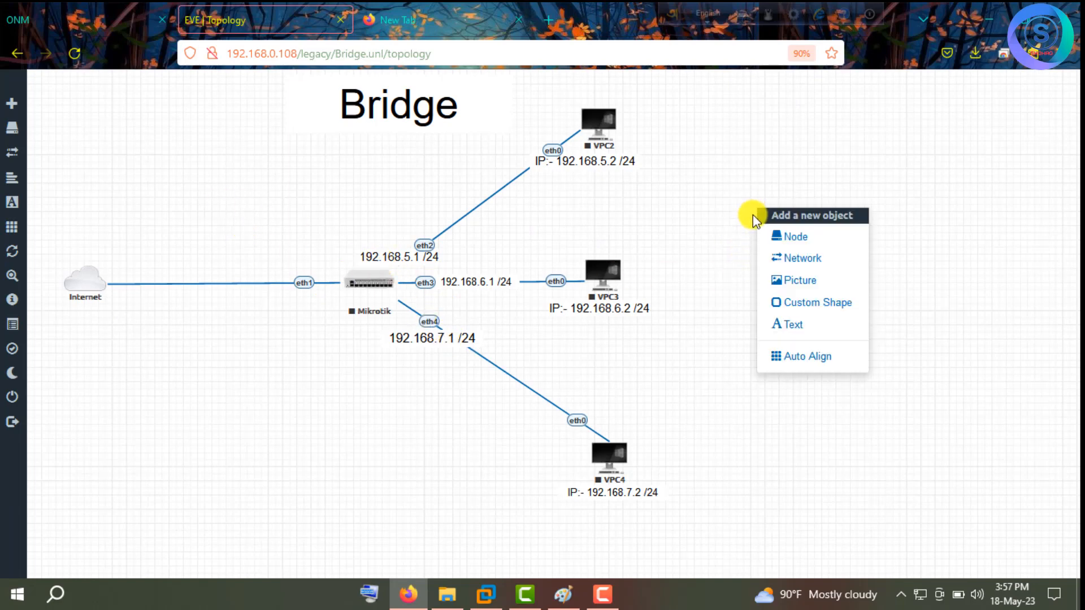
left_click(799, 338)
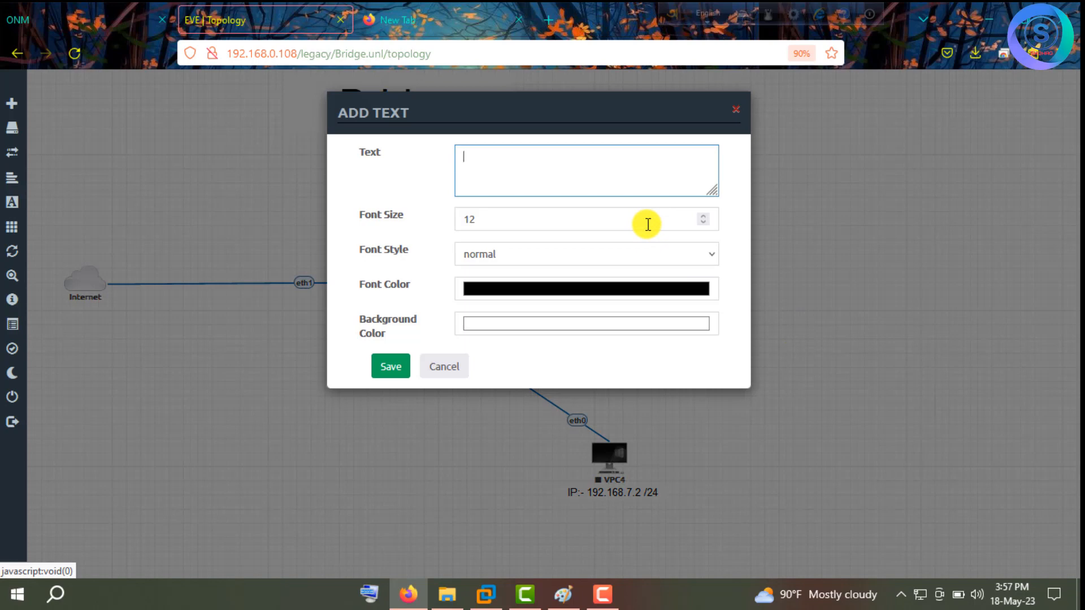
type("IP 192.168.0.1")
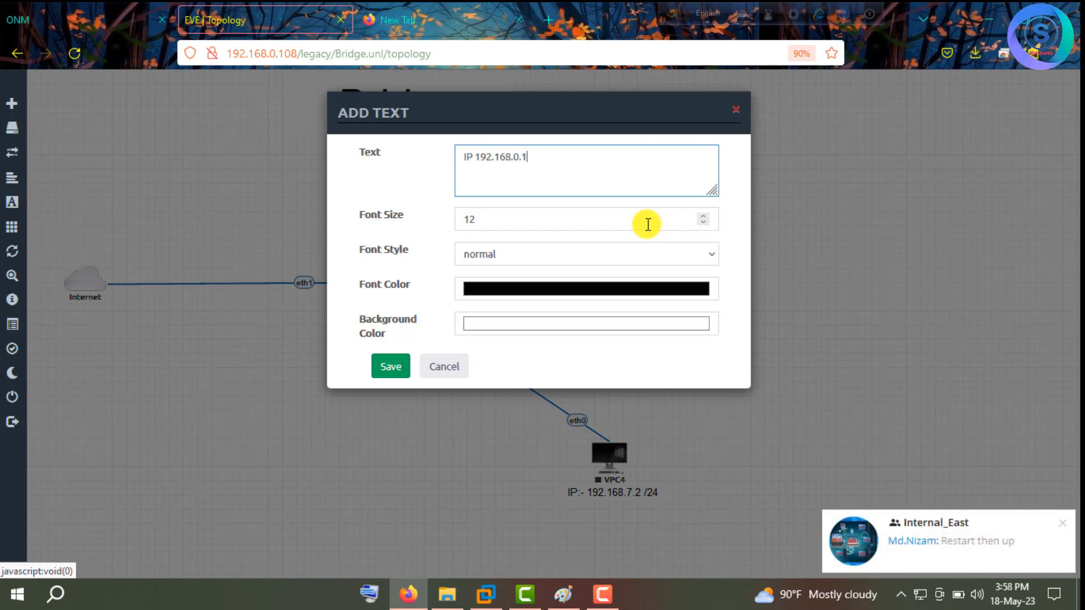
type(" /24")
left_click(394, 371)
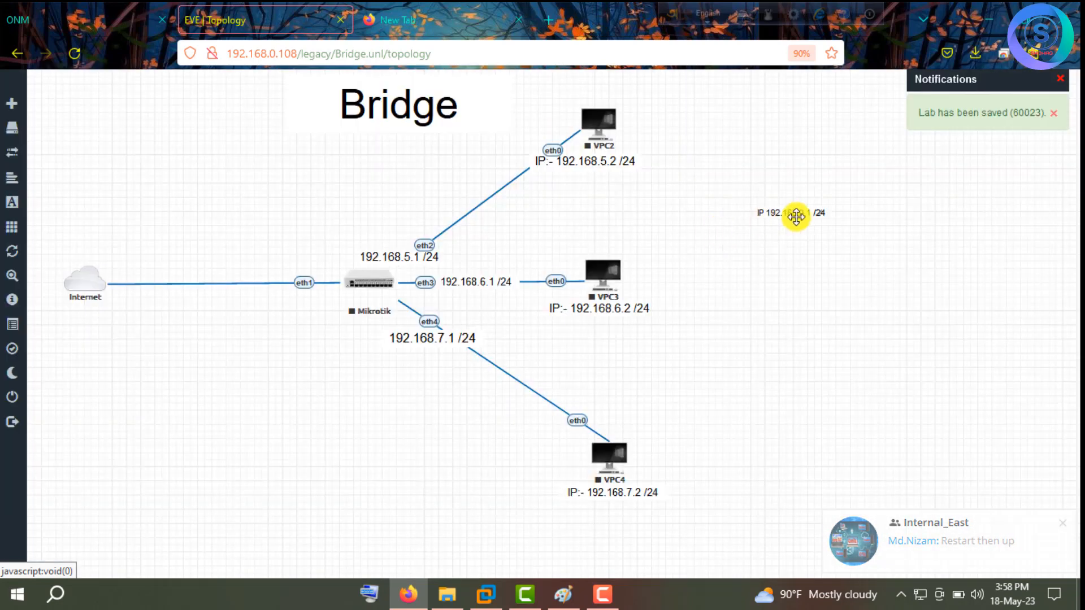
left_click_drag(825, 218, 993, 253)
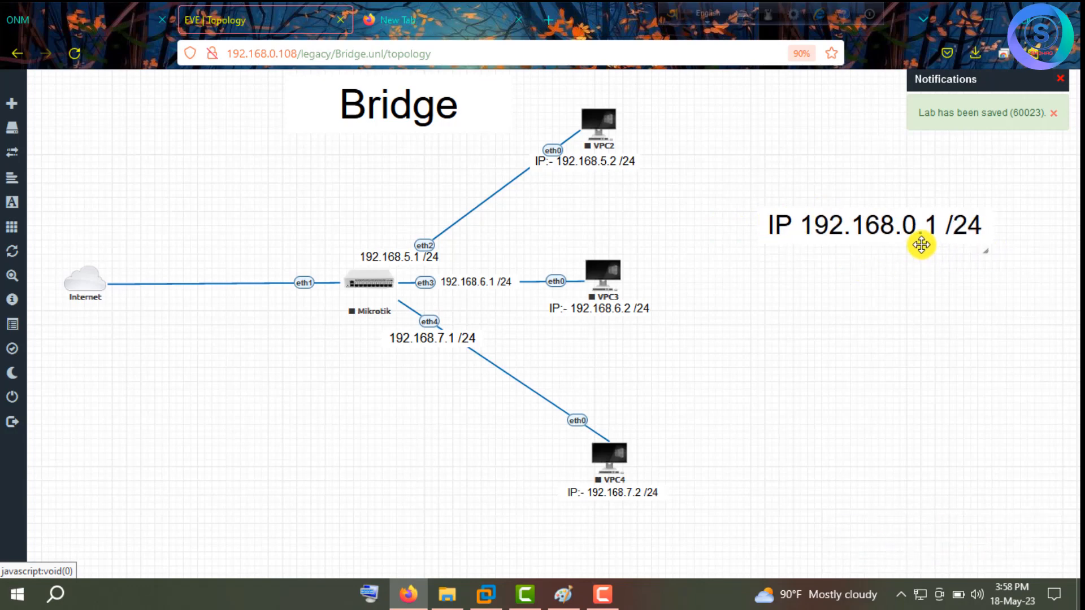
left_click_drag(921, 242, 883, 202)
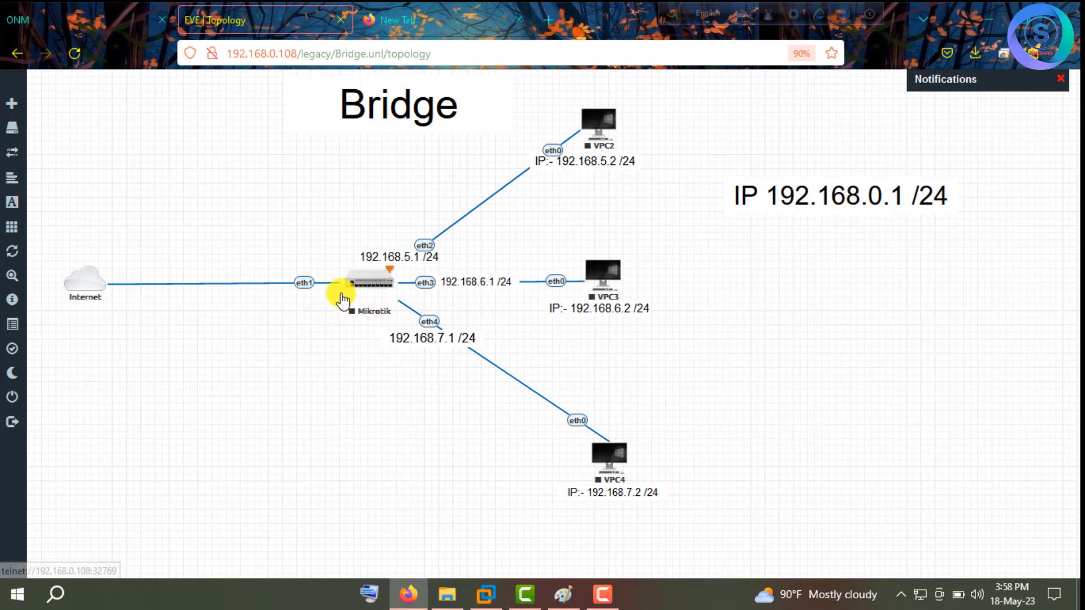
Start all nodes in the lab.
right_click(368, 281)
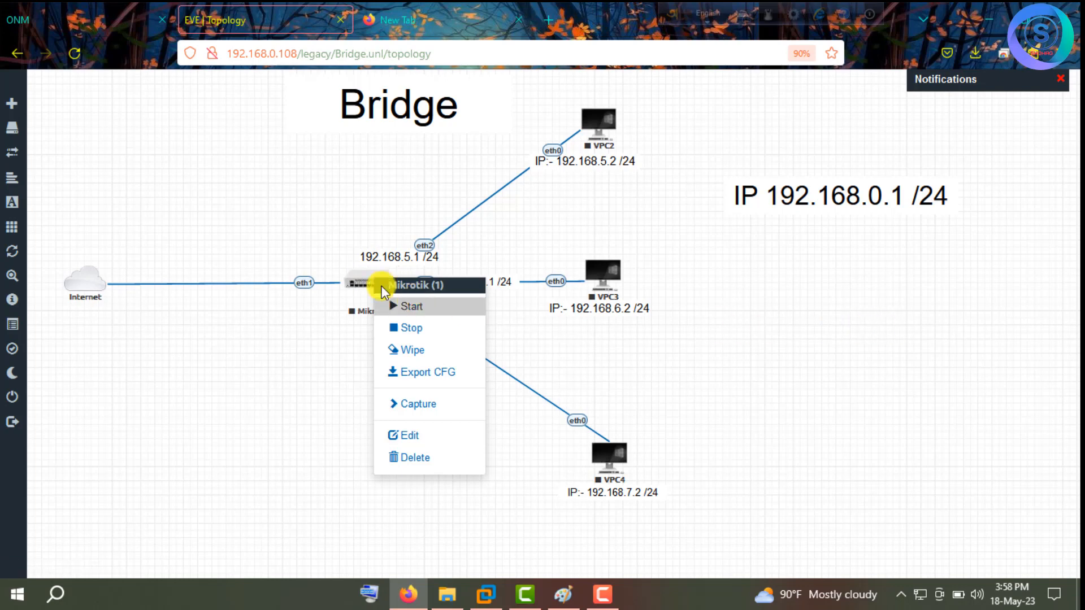
left_click(276, 218)
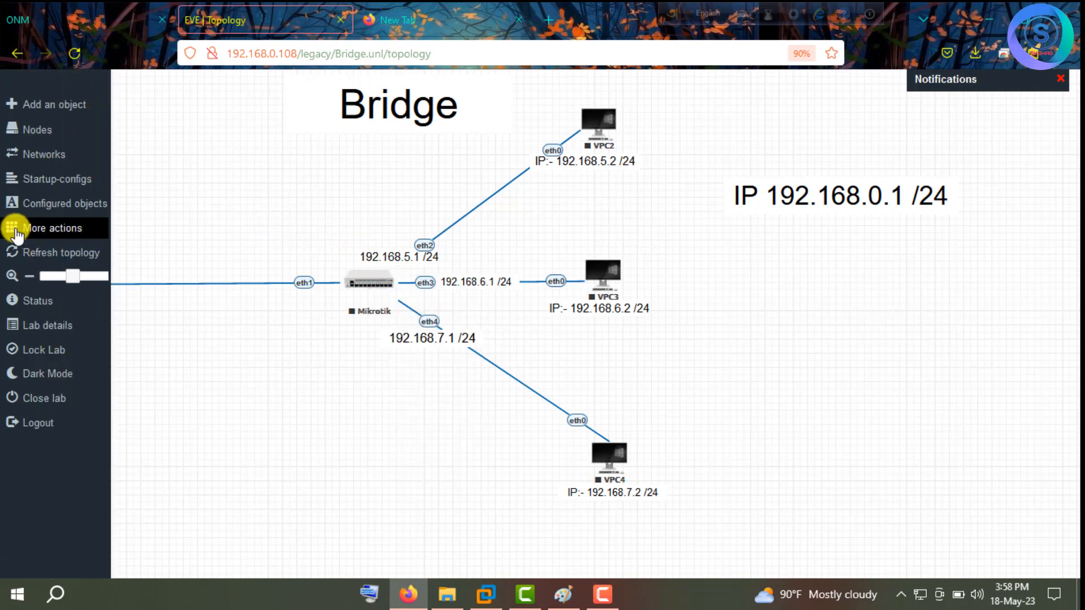
left_click(14, 227)
left_click(60, 249)
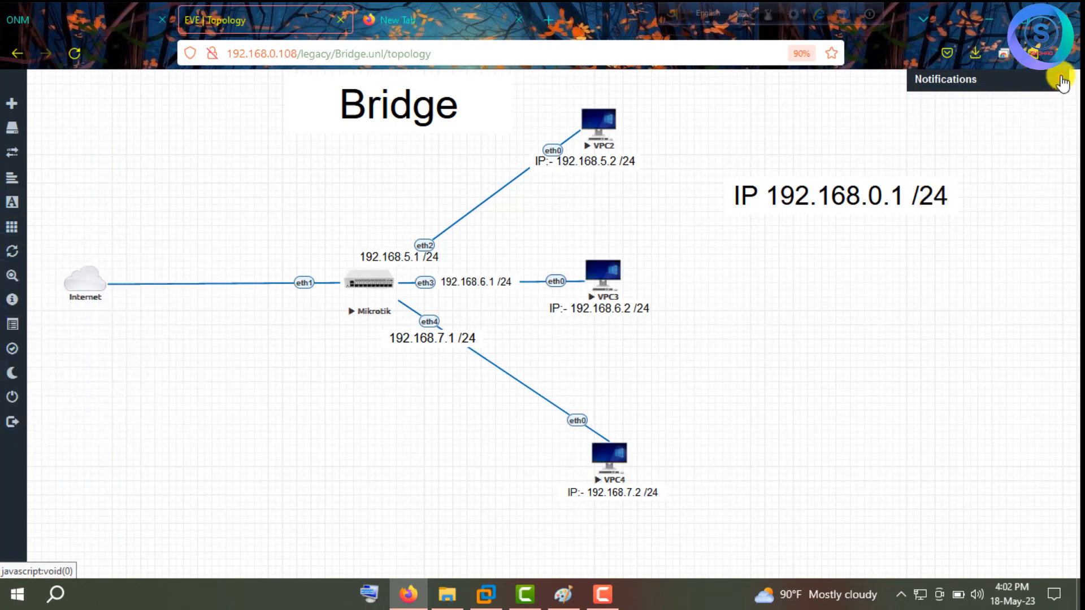
Open the Mikrotik router's console link in putty.exe.
left_click(368, 284)
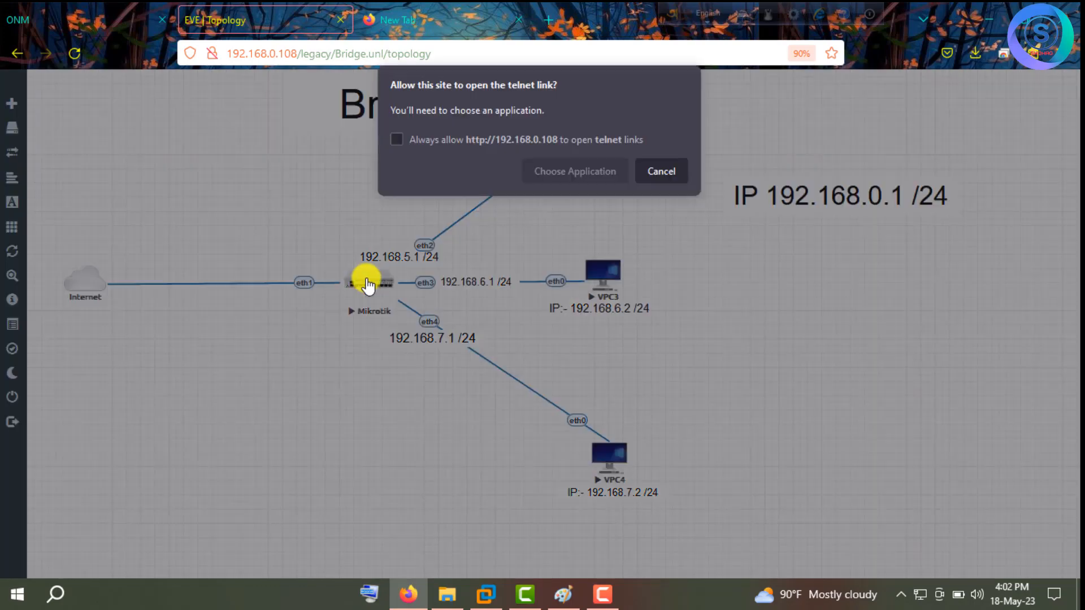
left_click(592, 170)
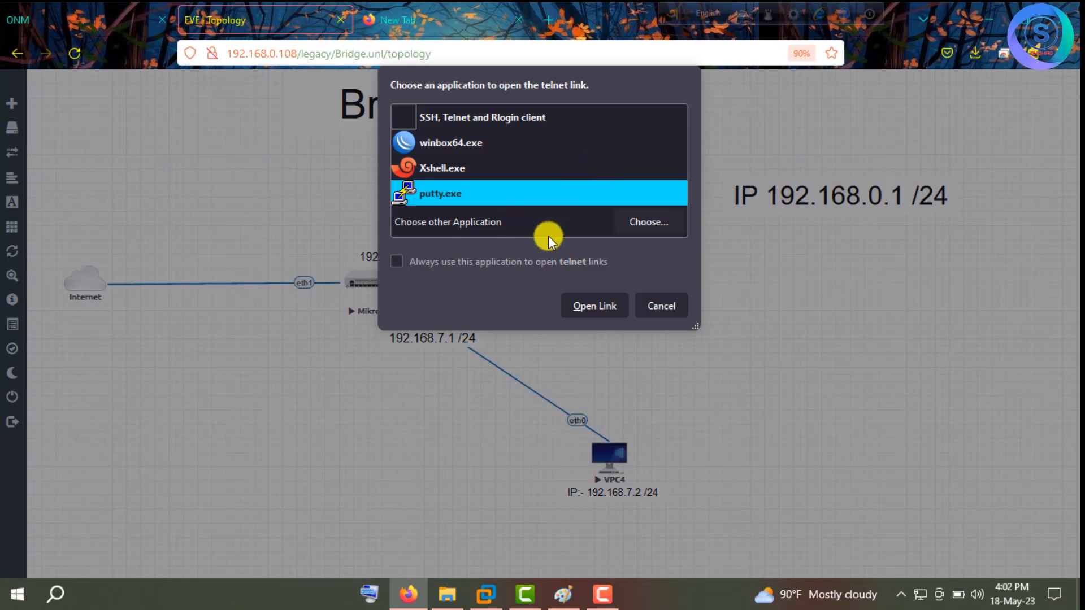
left_click(593, 305)
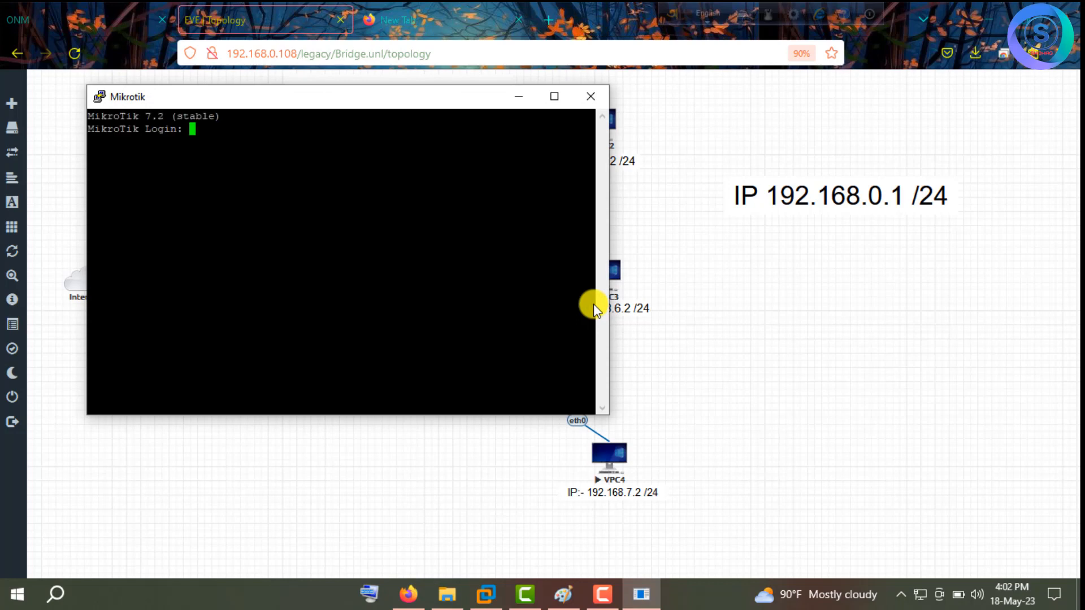
Log in to the MikroTik console as admin with the empty default password.
type("admin")
key("Return")
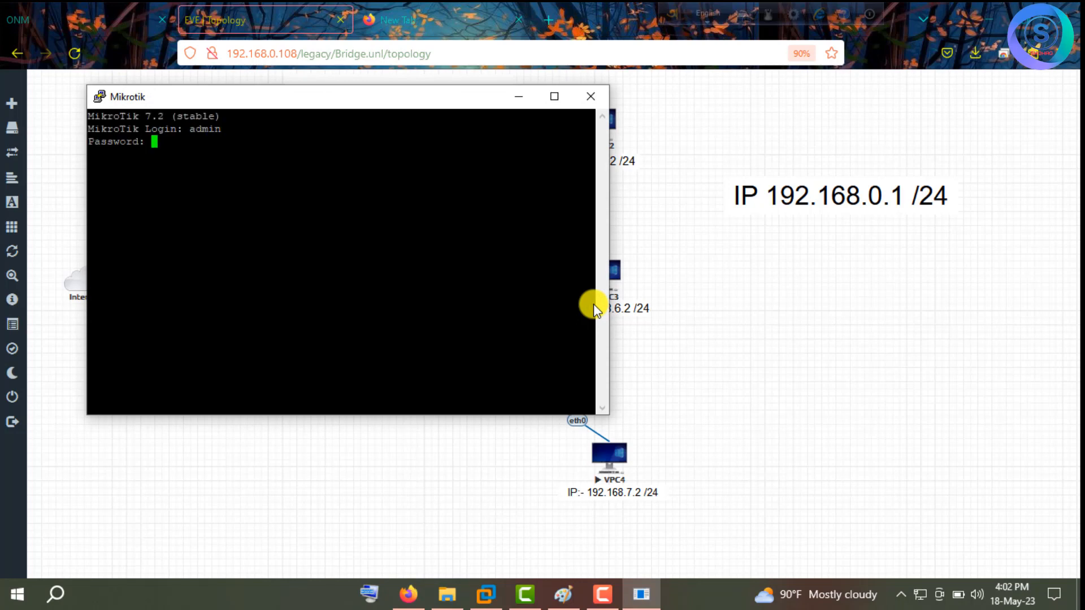
key("Return")
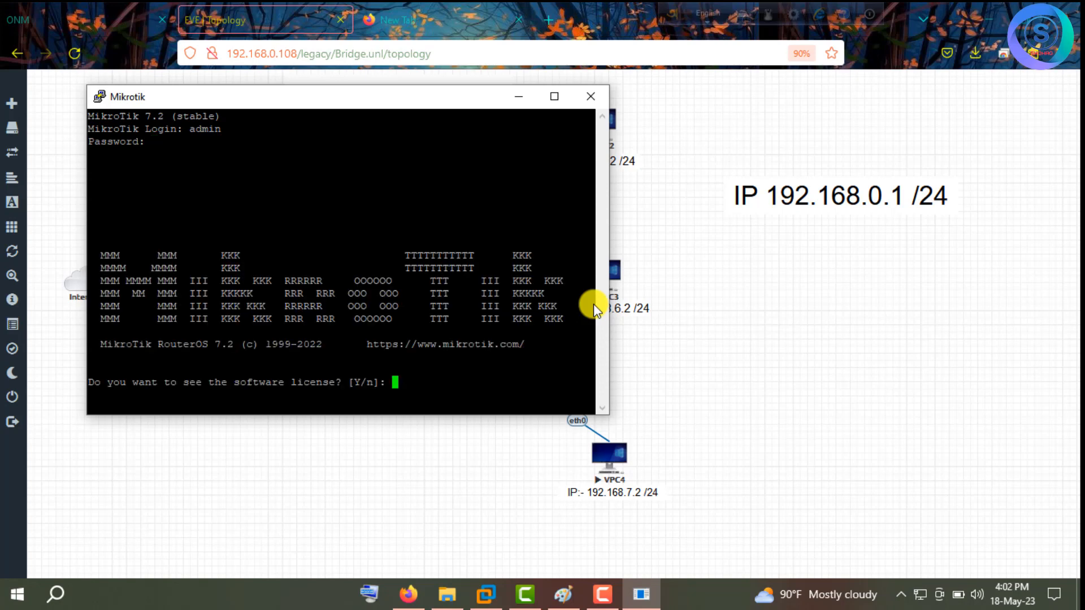
Set and confirm a new admin password, check the prompt, then minimize the console.
type("n123456")
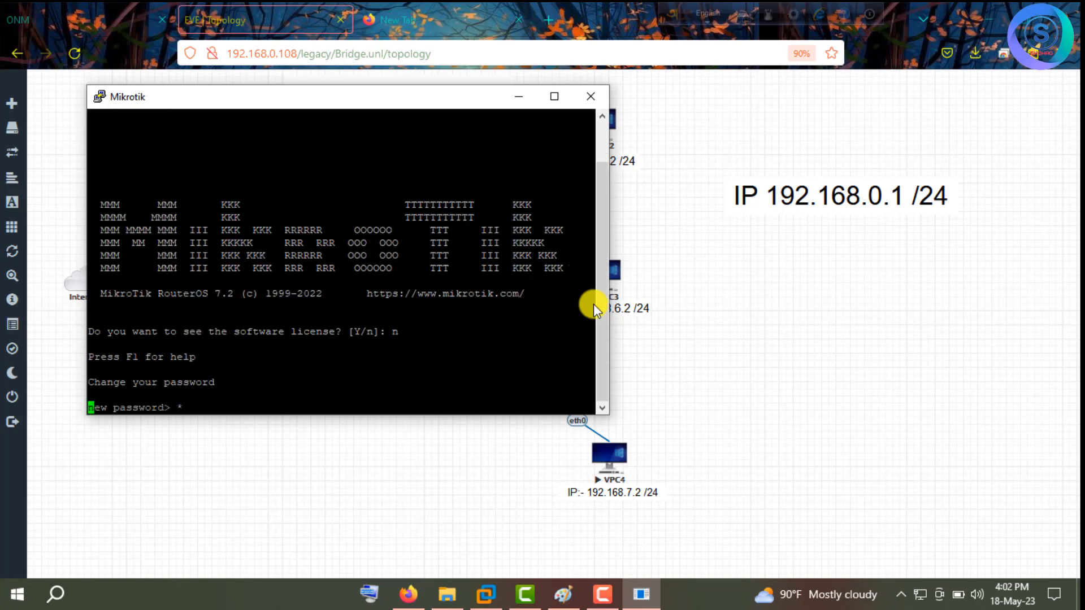
key("Return")
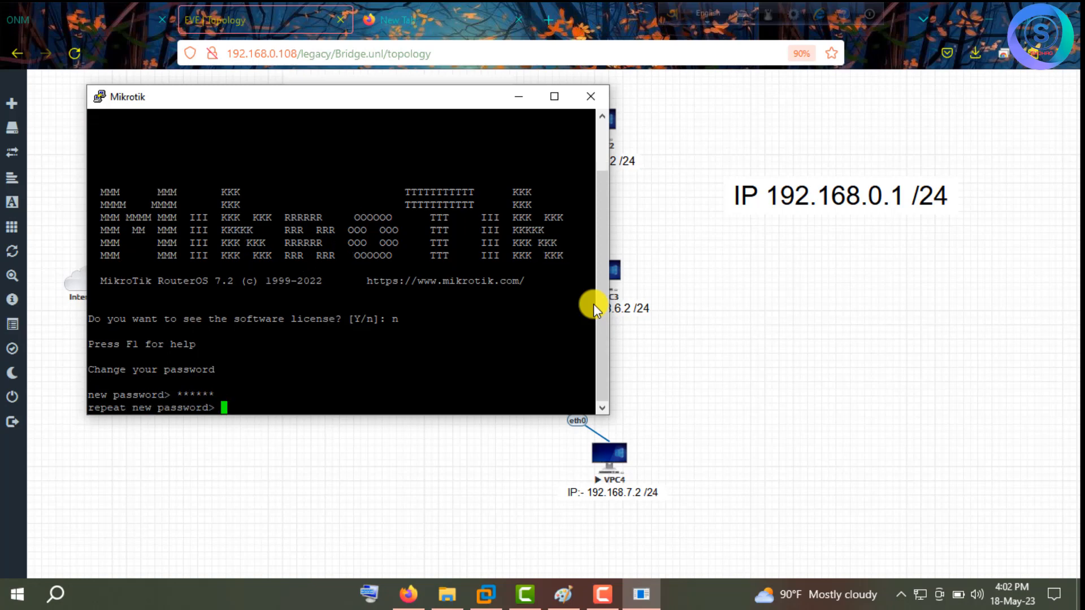
type("123456")
key("Return")
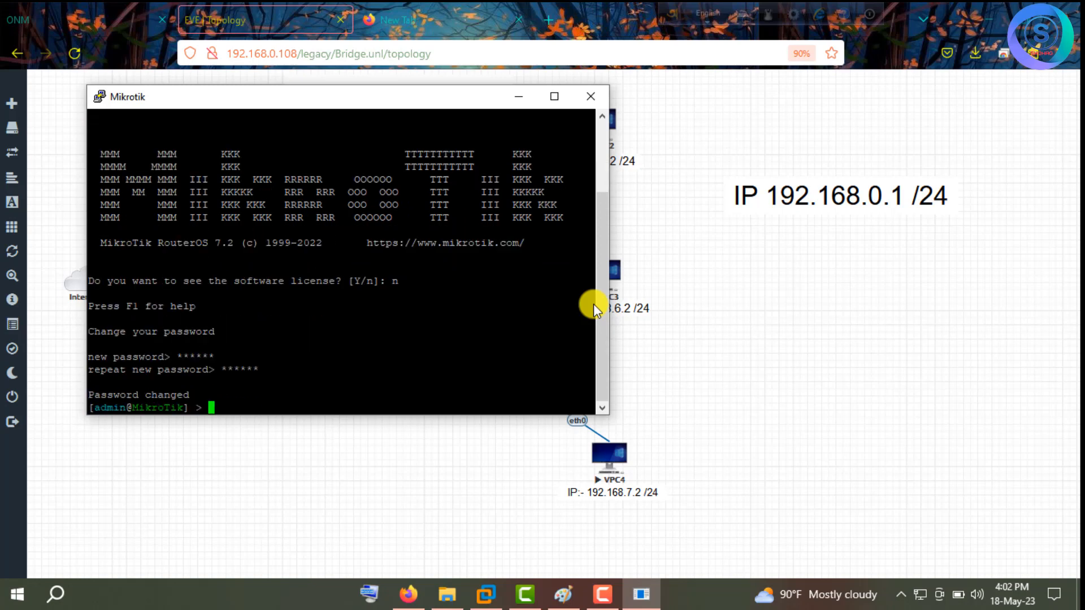
key("Return")
key("Return")
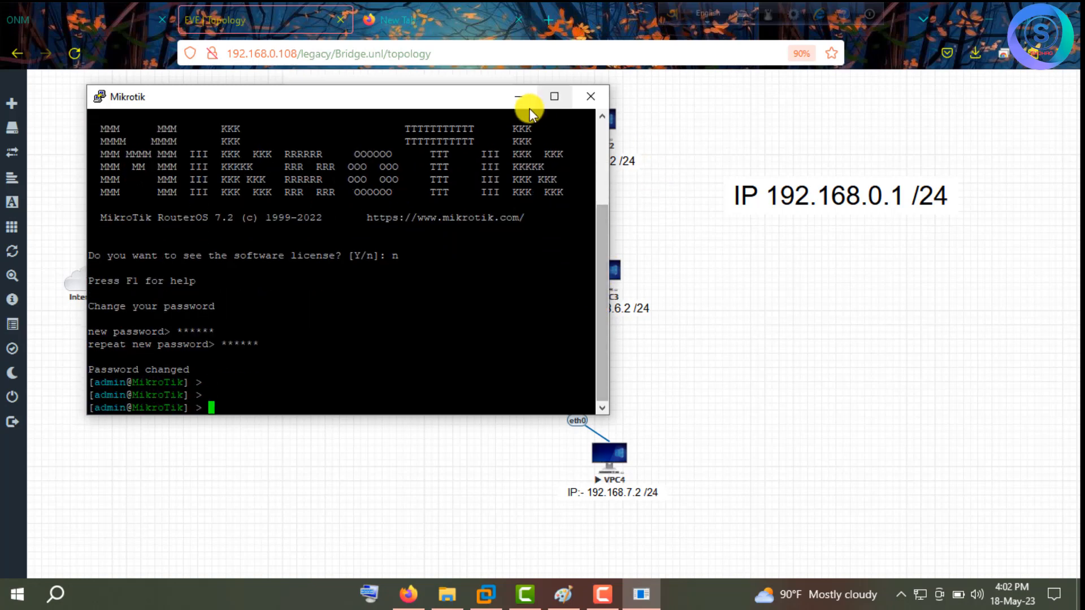
left_click(518, 97)
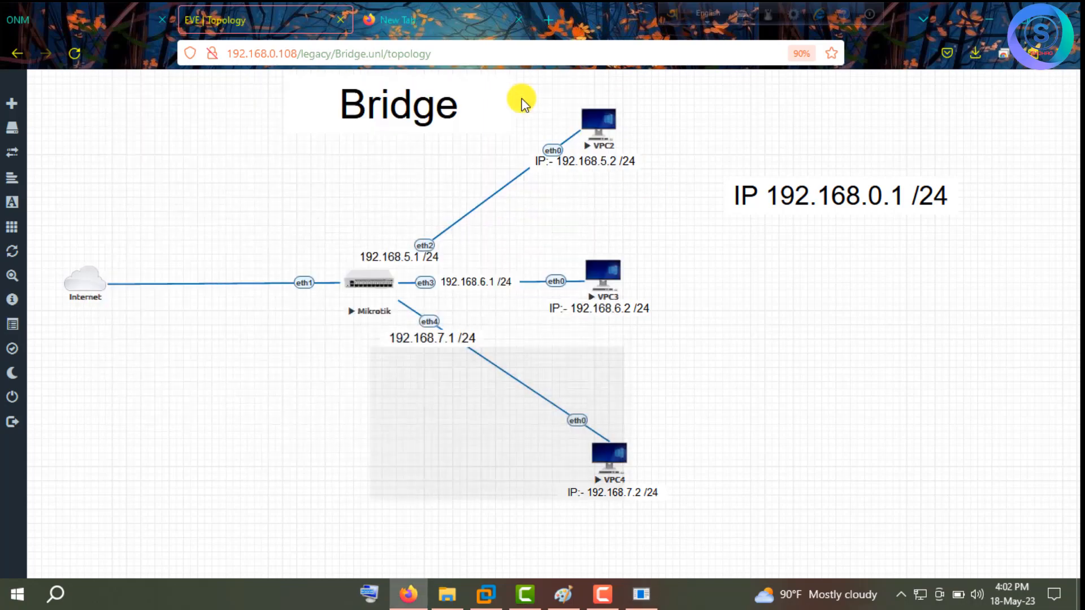
Launch 64-bit WinBox, connect to the MikroTik at 192.168.0.100, and maximize the session.
left_click(996, 18)
left_click(994, 15)
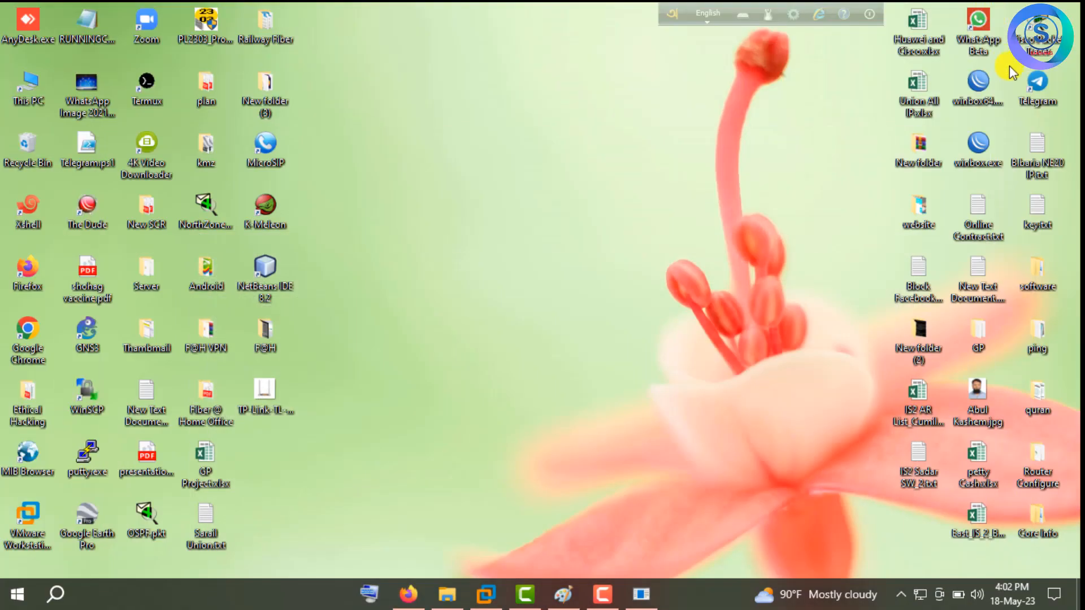
double_click(978, 148)
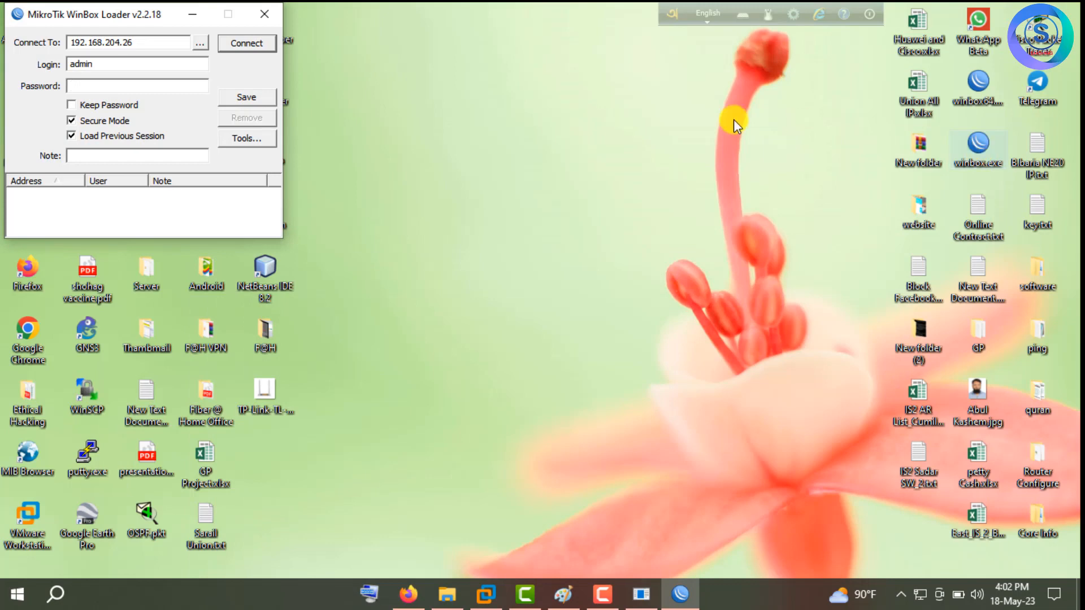
left_click(264, 14)
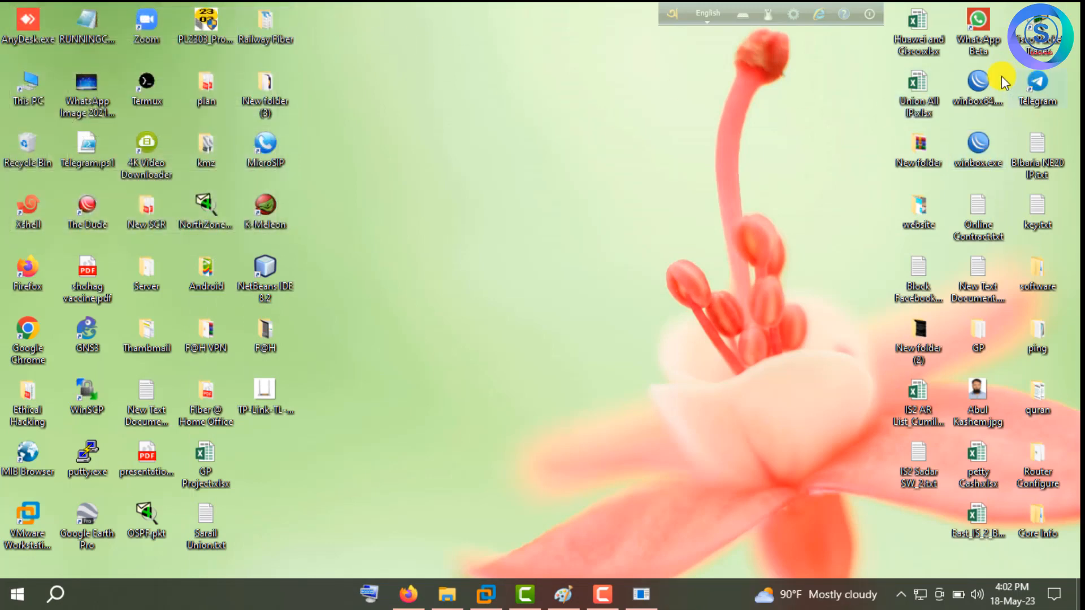
double_click(983, 79)
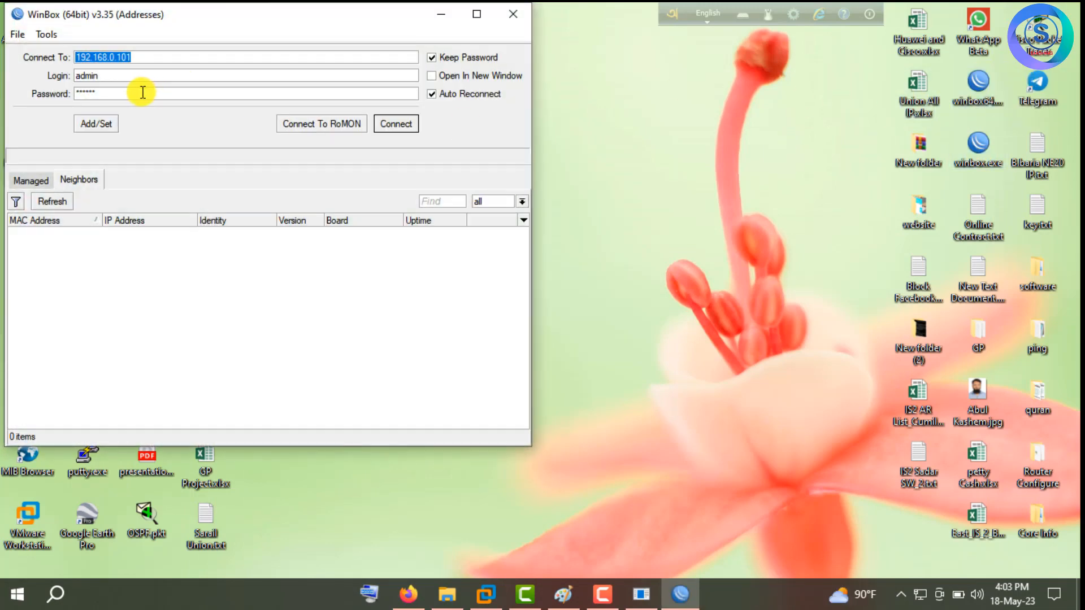
left_click(144, 236)
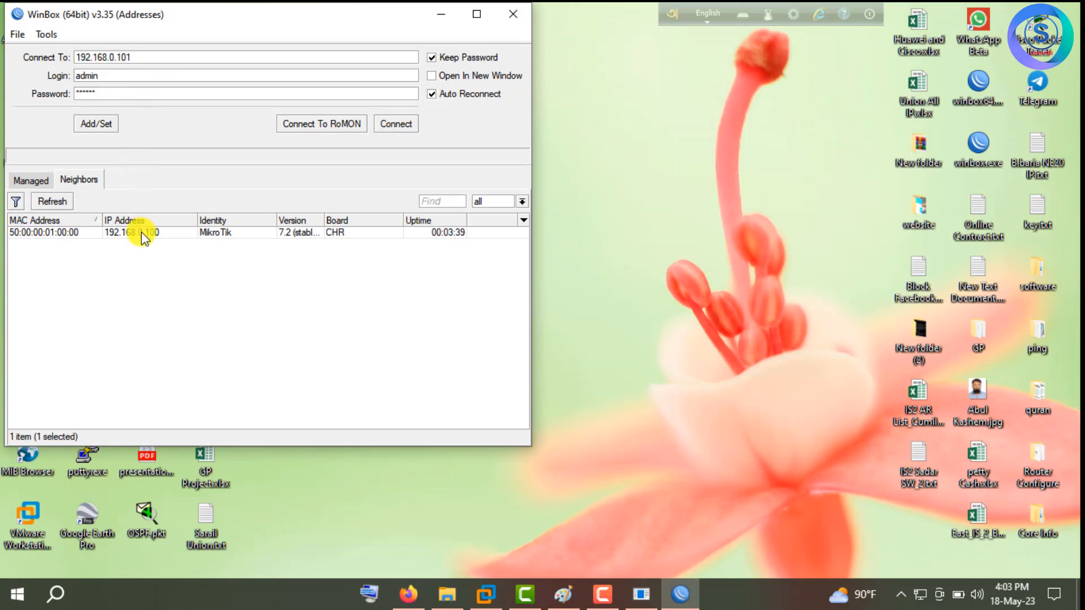
left_click(402, 124)
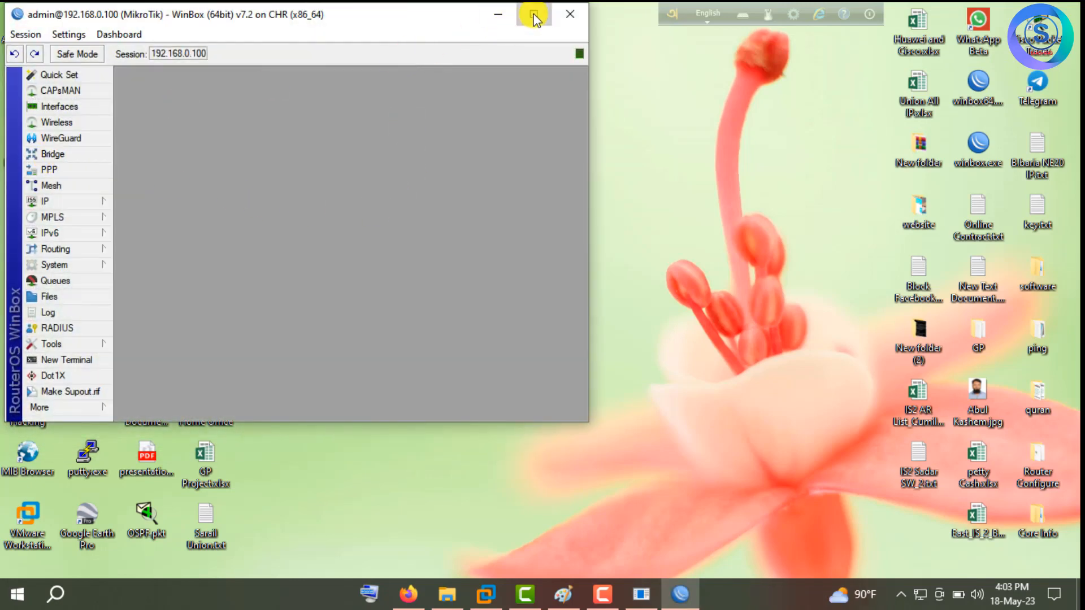
left_click(534, 15)
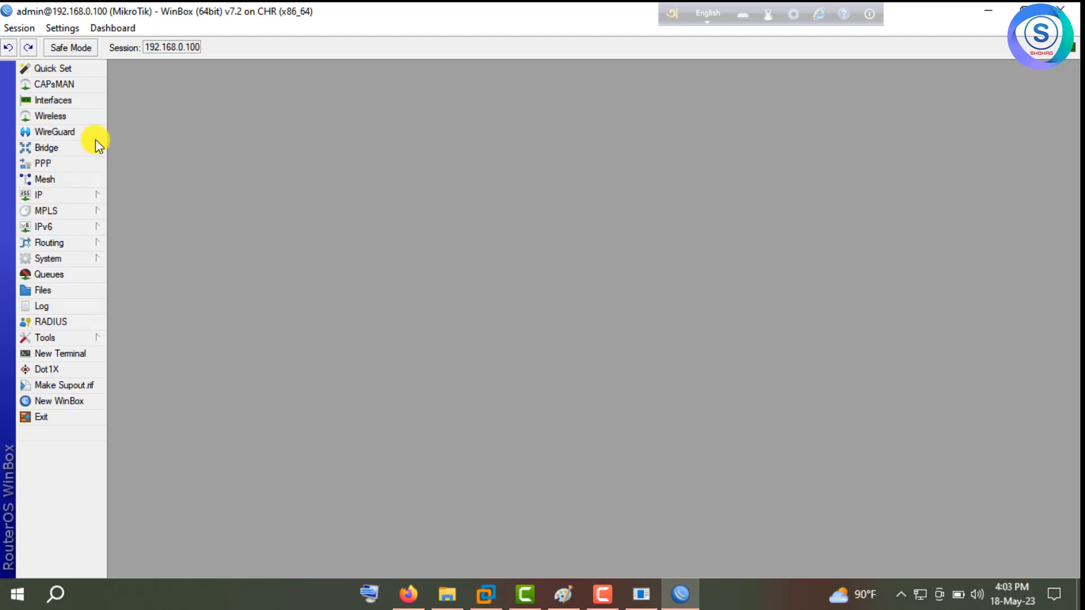
Add a bridge renamed from bridge1 to 'LAN Bridge' with RSTP protocol mode, and apply it.
left_click(61, 150)
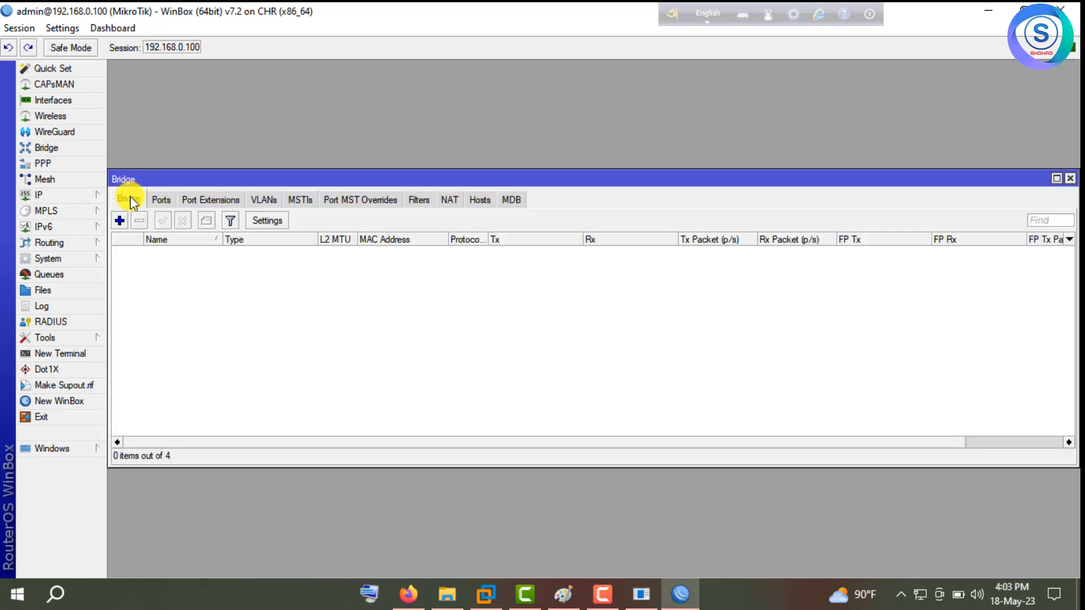
left_click(119, 221)
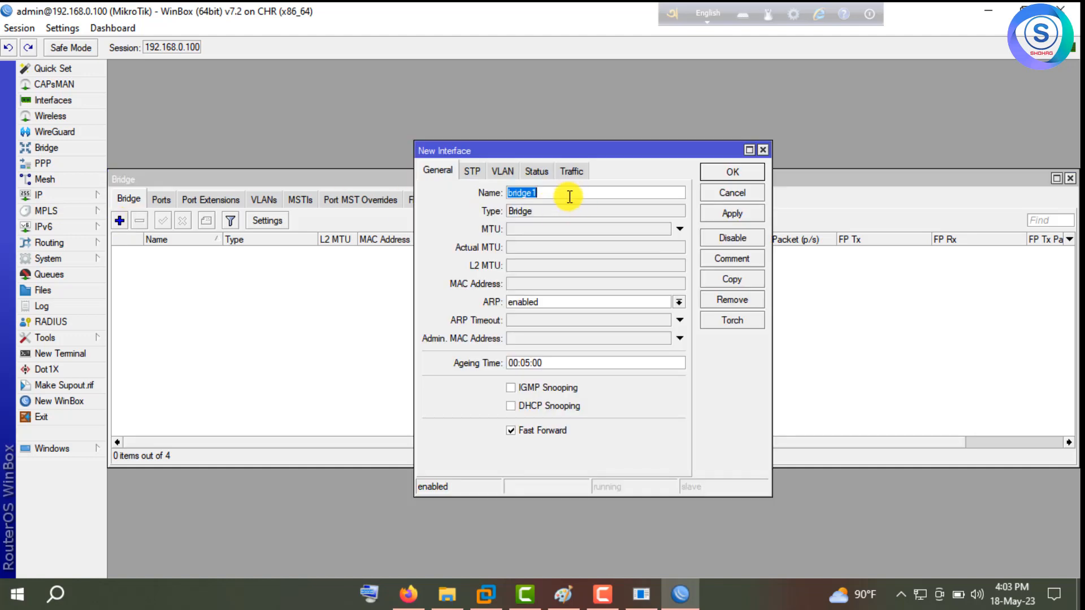
key("BackSpace")
type("LAN Bridge")
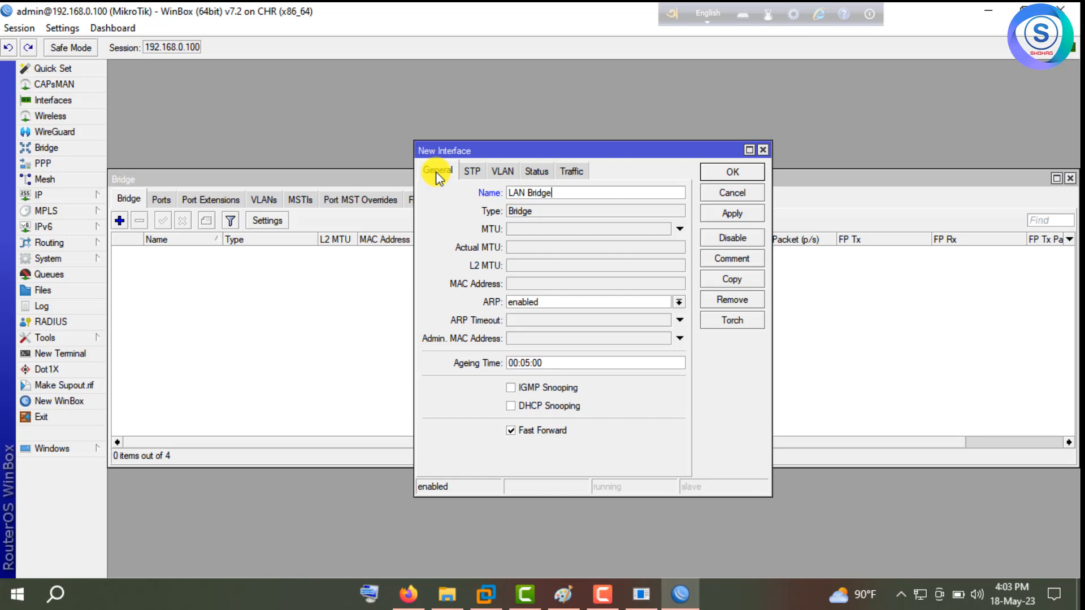
left_click(475, 171)
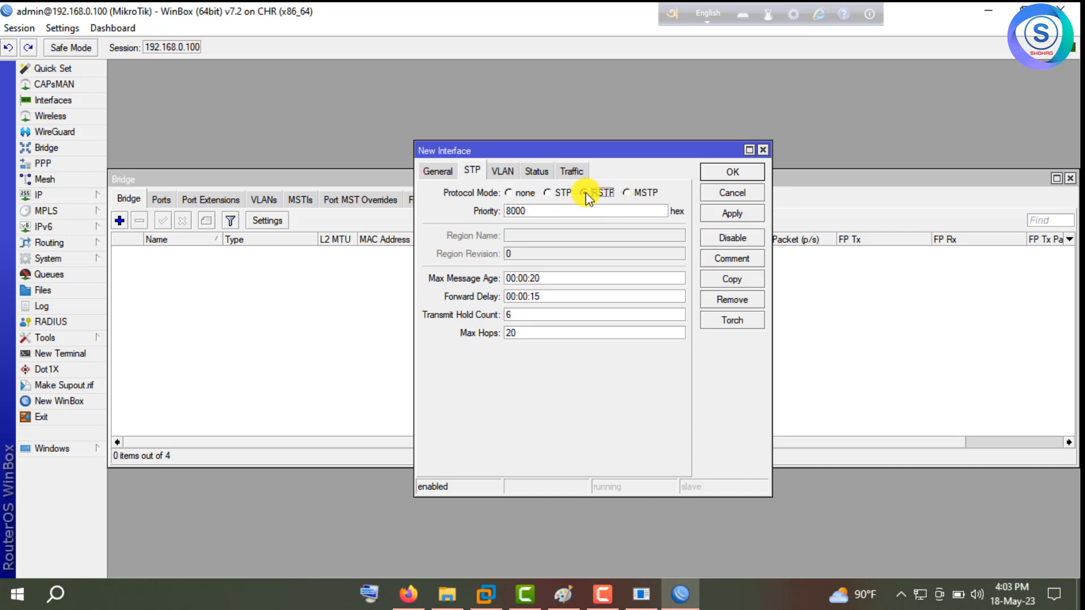
left_click(548, 193)
left_click(585, 194)
left_click(733, 213)
left_click(725, 173)
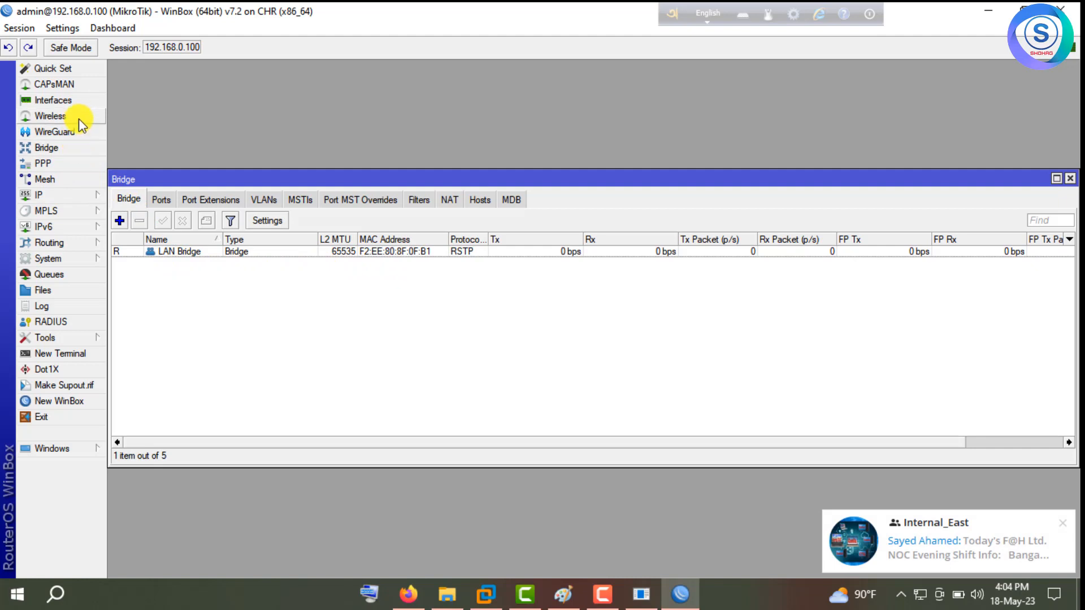
left_click(80, 104)
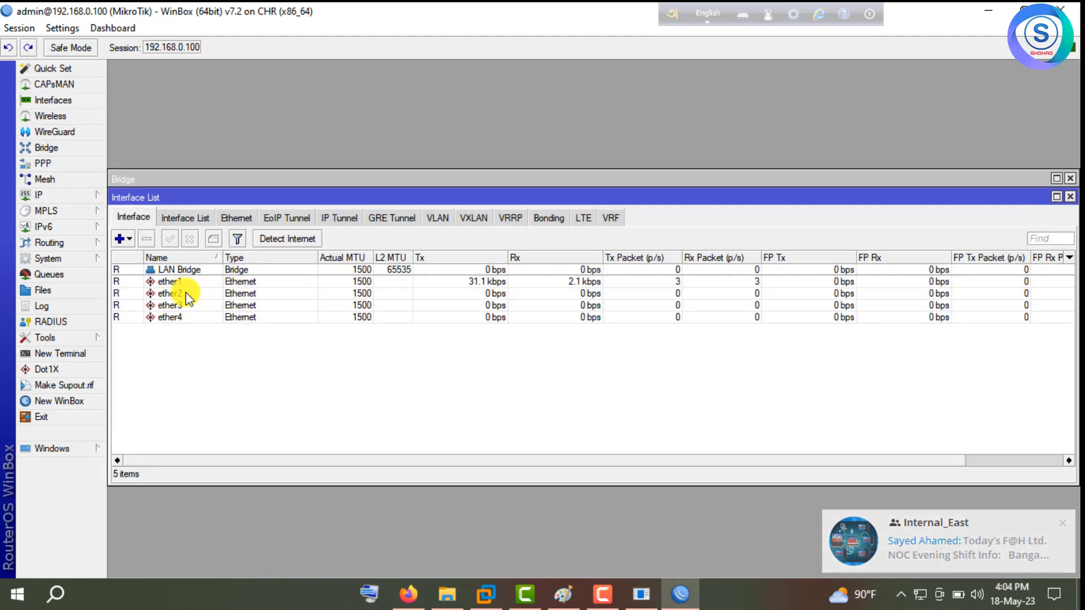
left_click(128, 280)
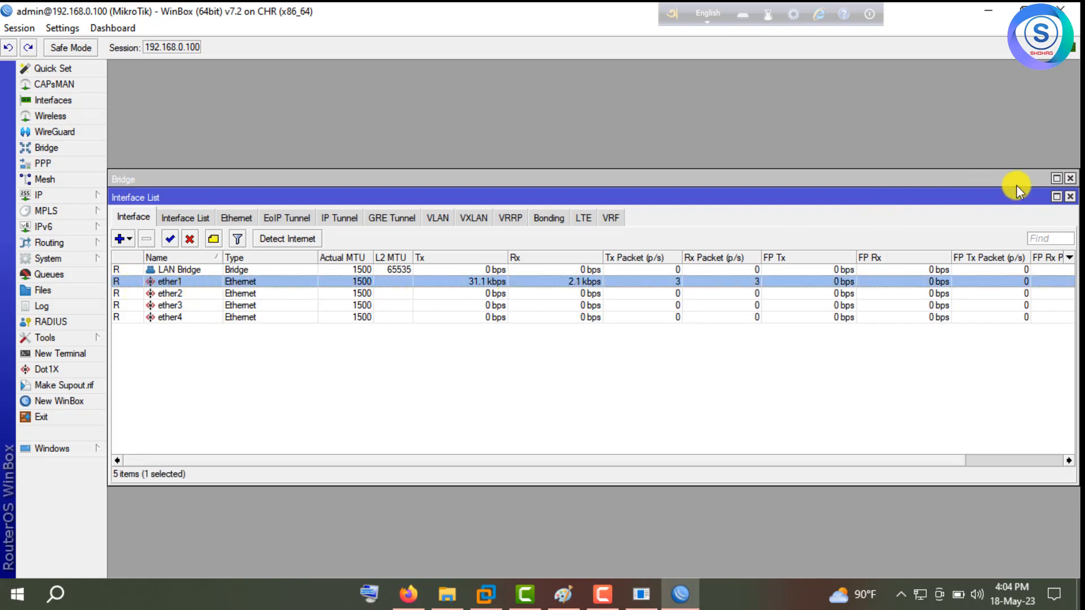
left_click(1070, 197)
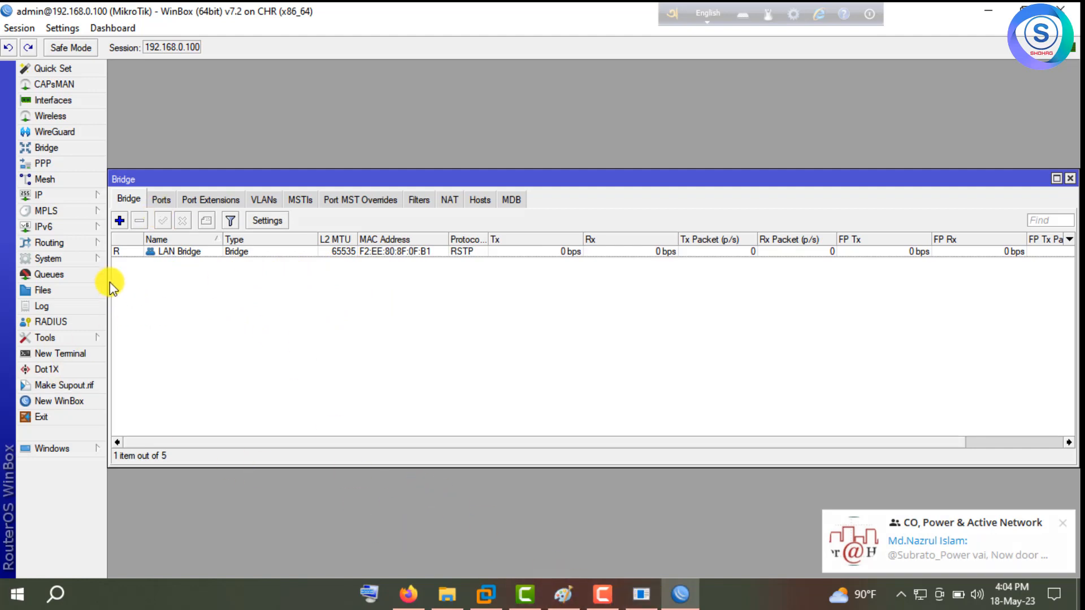
Add ether2 as a port of LAN Bridge.
left_click(165, 202)
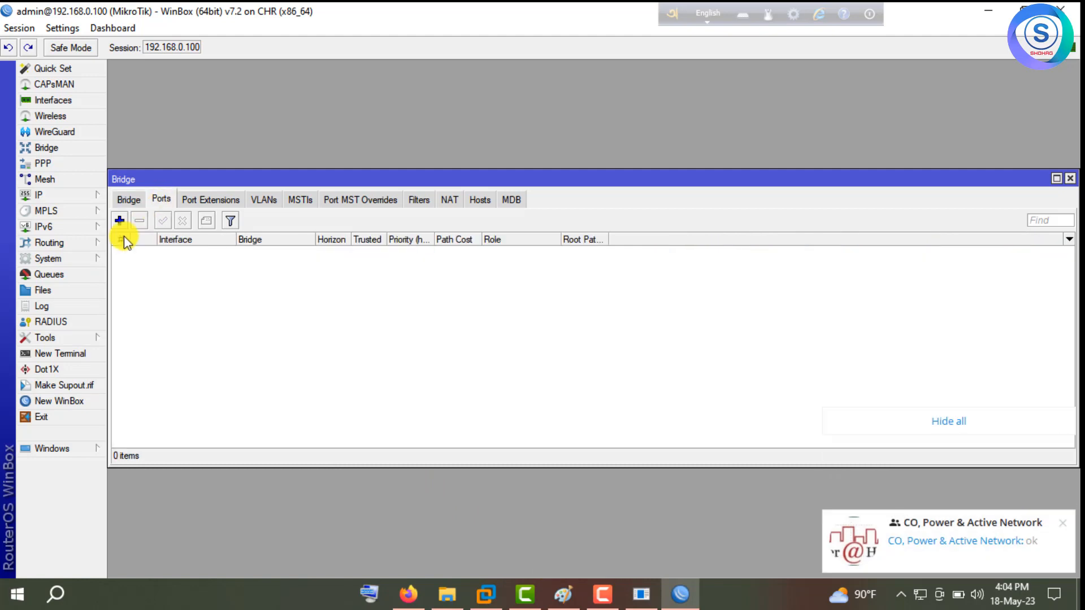
left_click(120, 221)
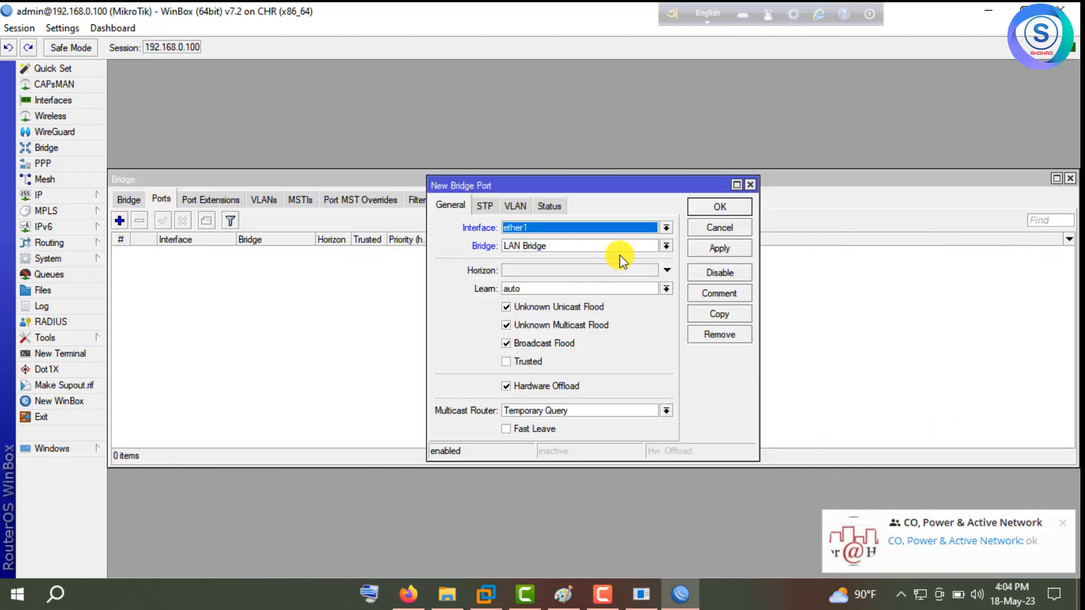
left_click(667, 247)
left_click(650, 257)
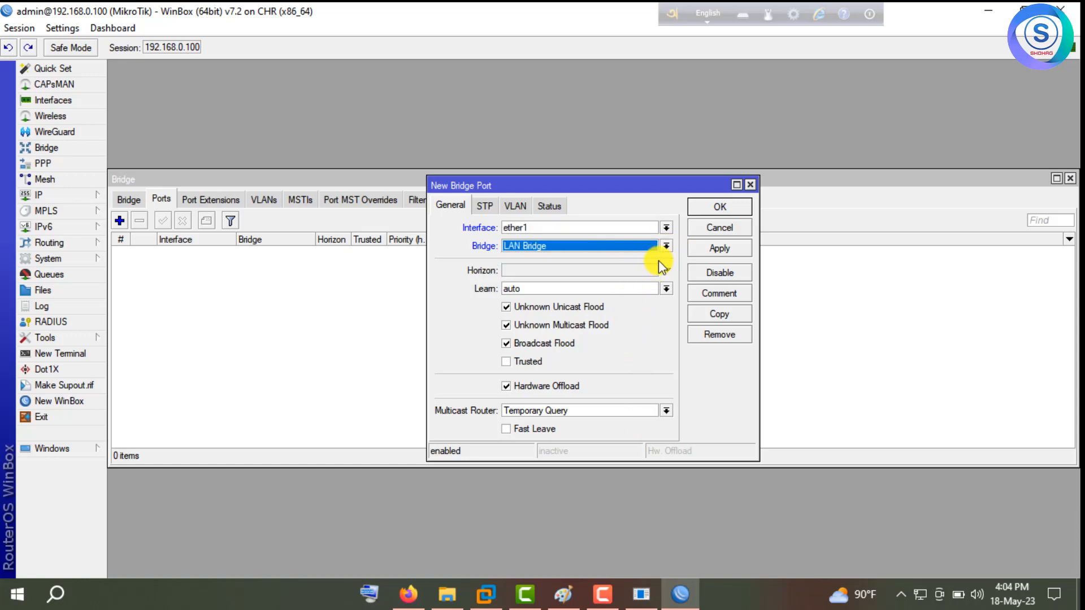
left_click(666, 246)
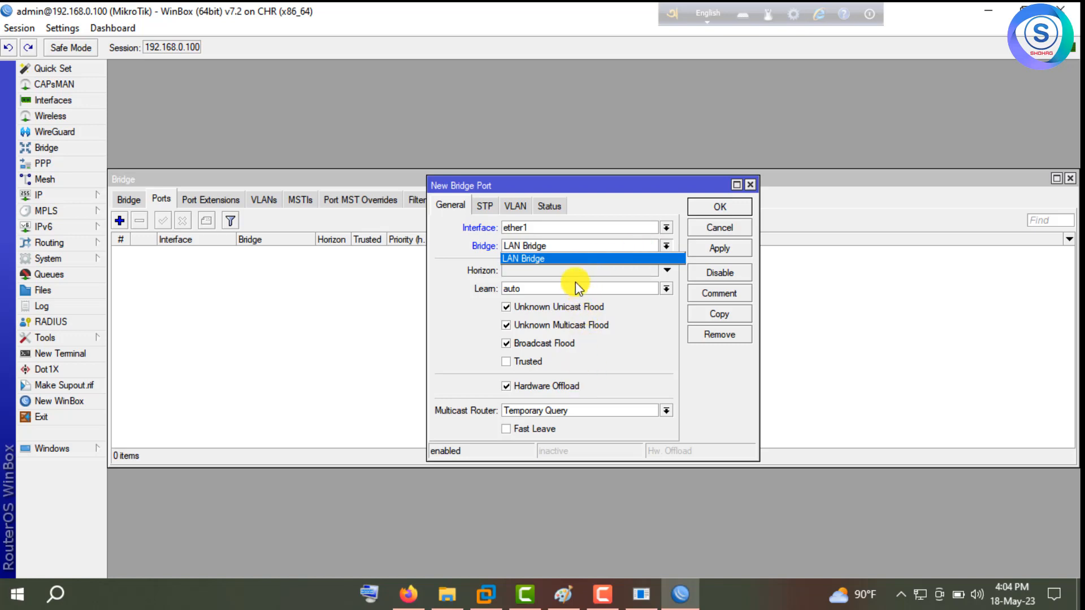
left_click(575, 252)
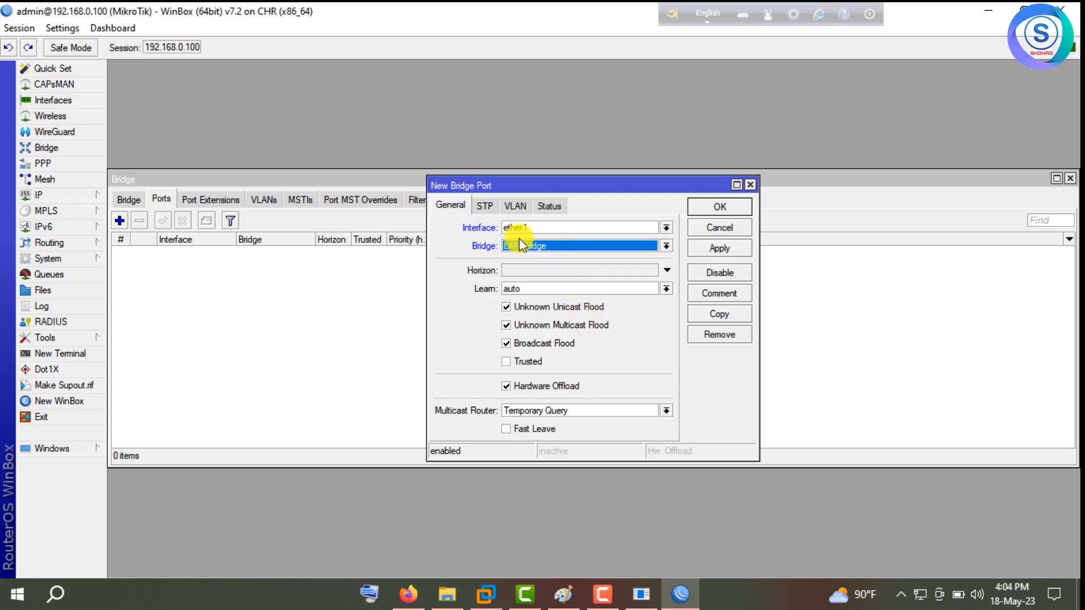
left_click(666, 227)
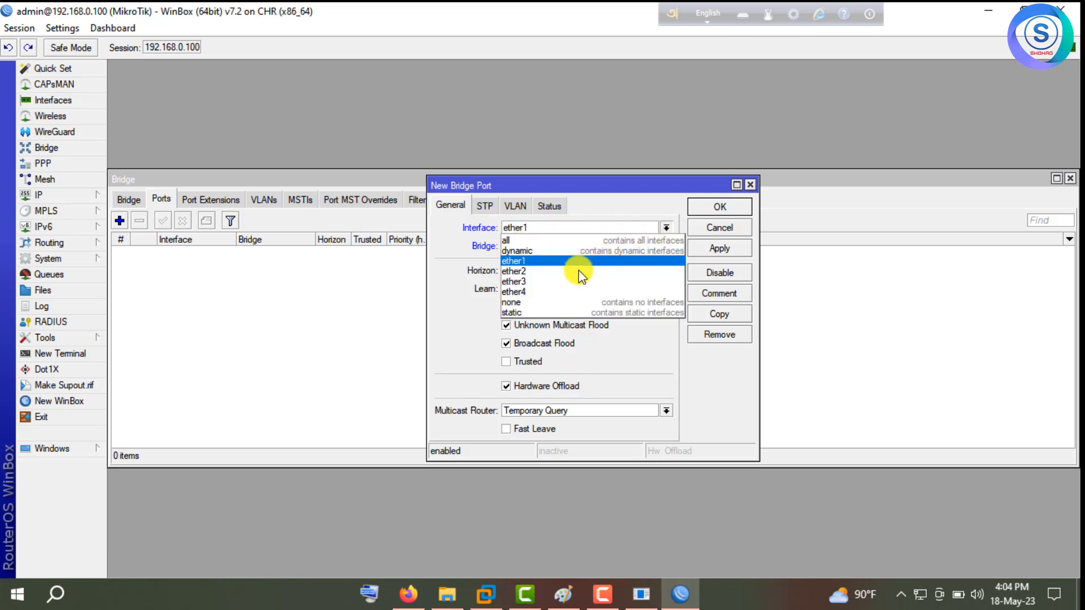
left_click(578, 271)
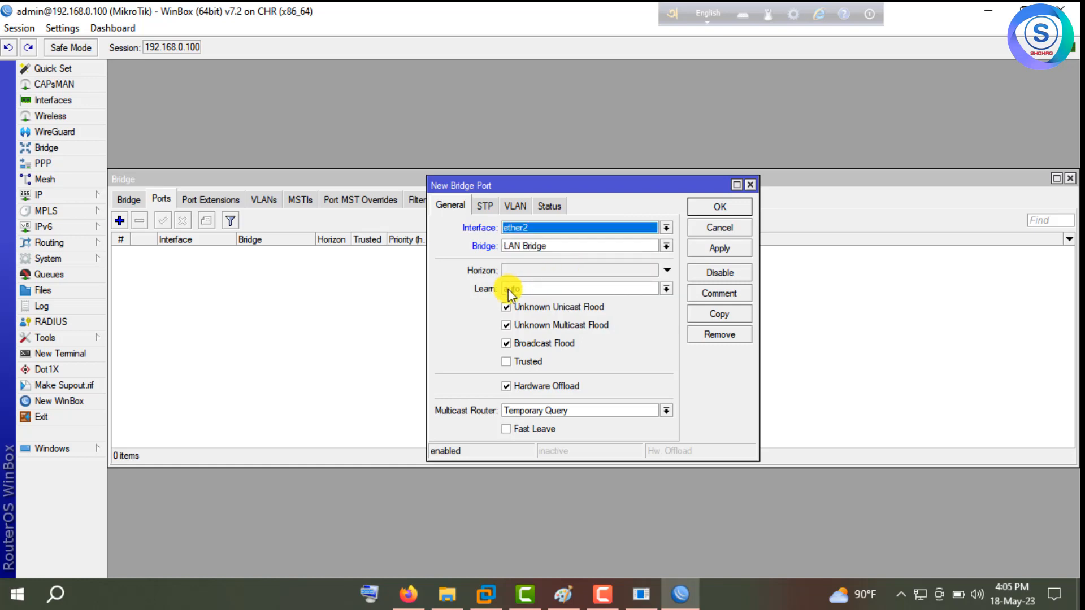
left_click(722, 211)
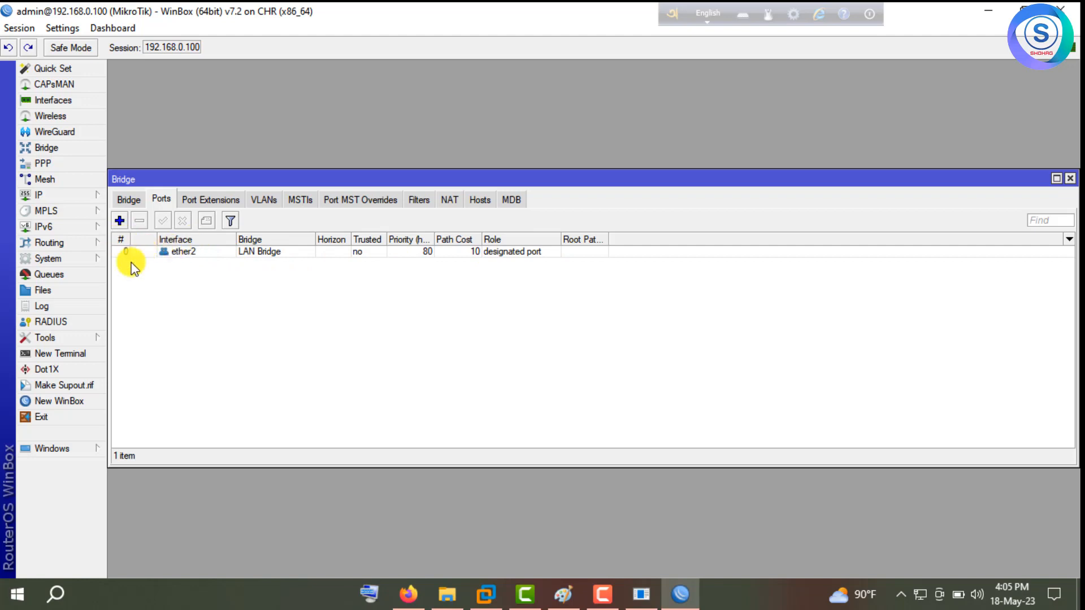
Add ether3 and ether4 as further LAN Bridge ports.
left_click(119, 221)
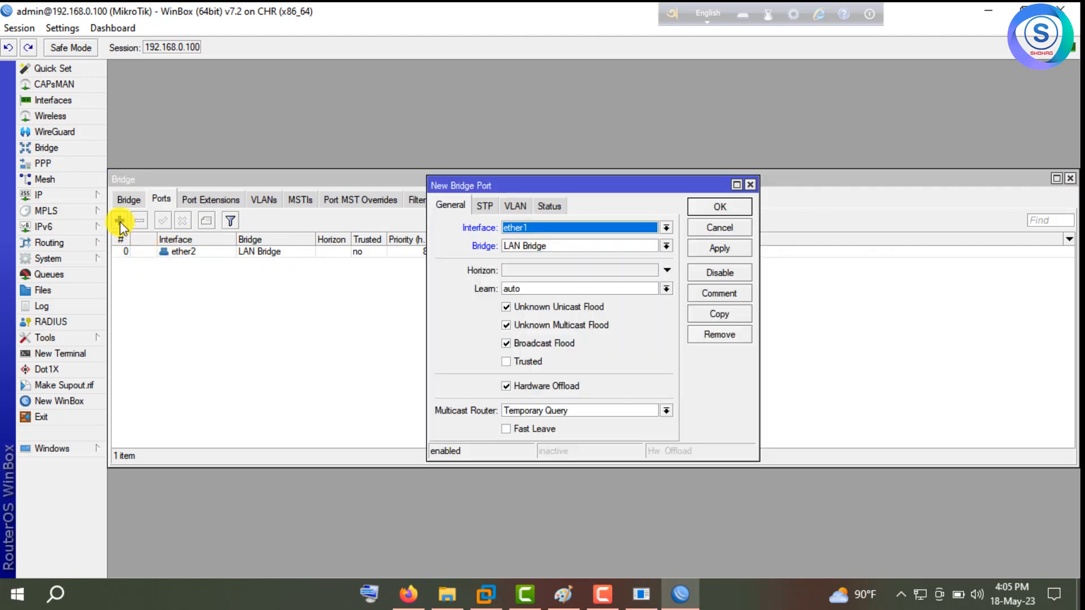
left_click(666, 228)
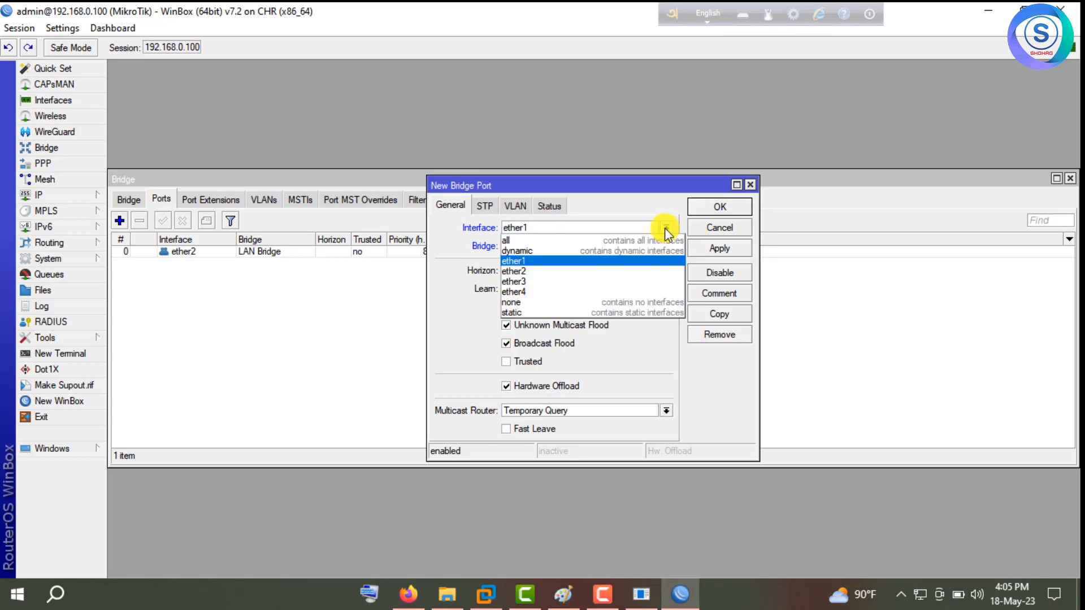
left_click(589, 282)
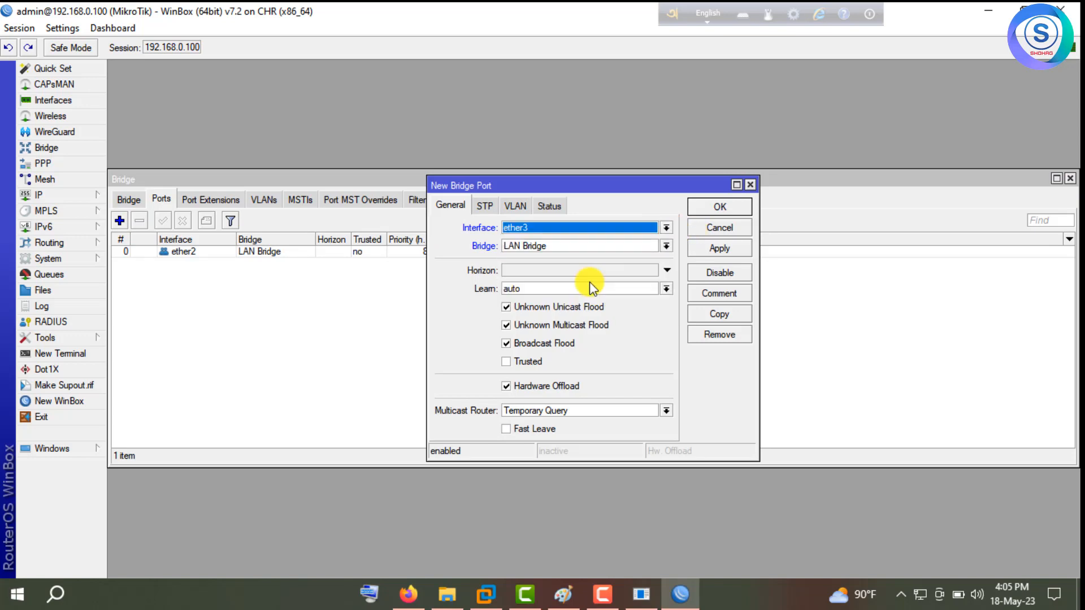
left_click(720, 210)
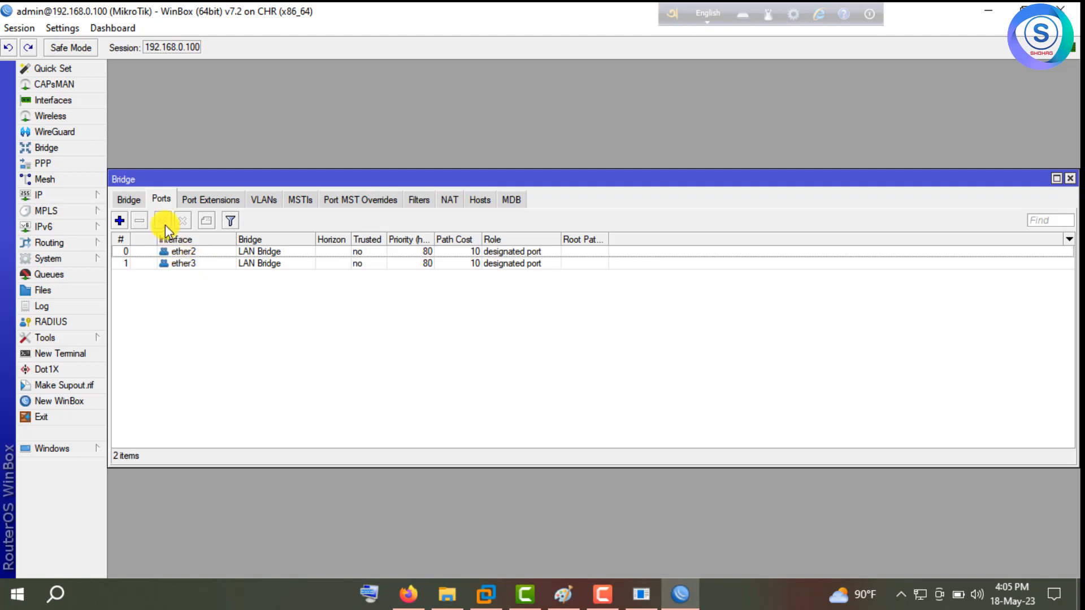
left_click(119, 221)
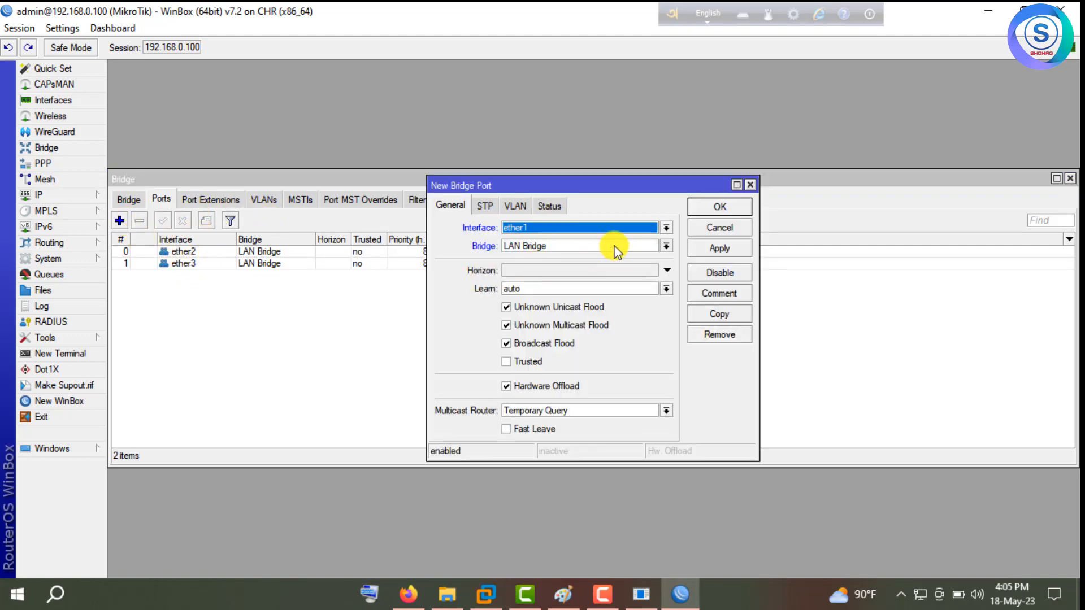
left_click(624, 226)
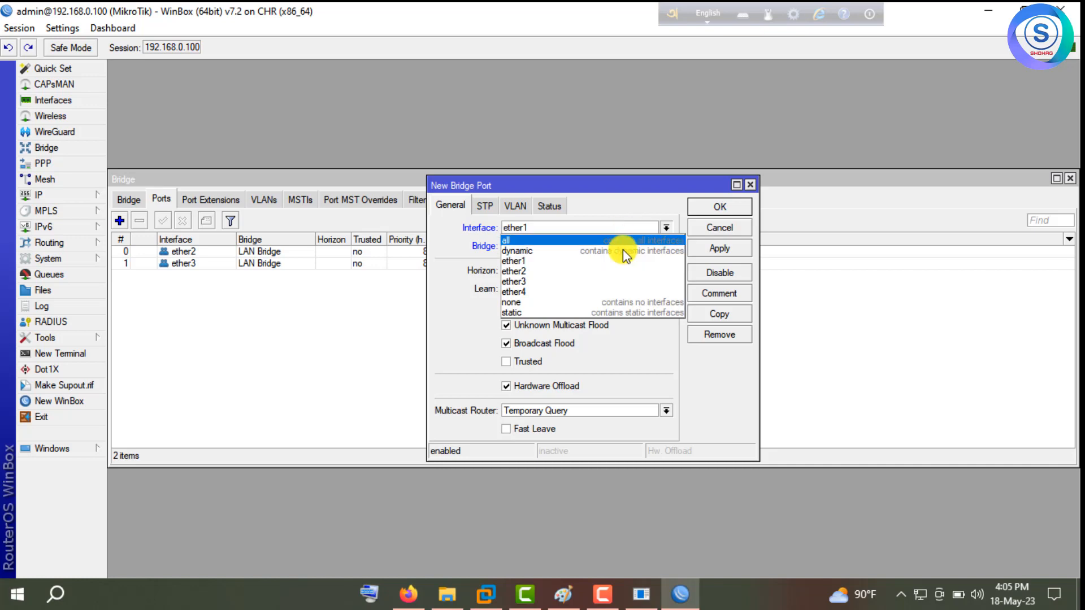
left_click(617, 292)
left_click(705, 250)
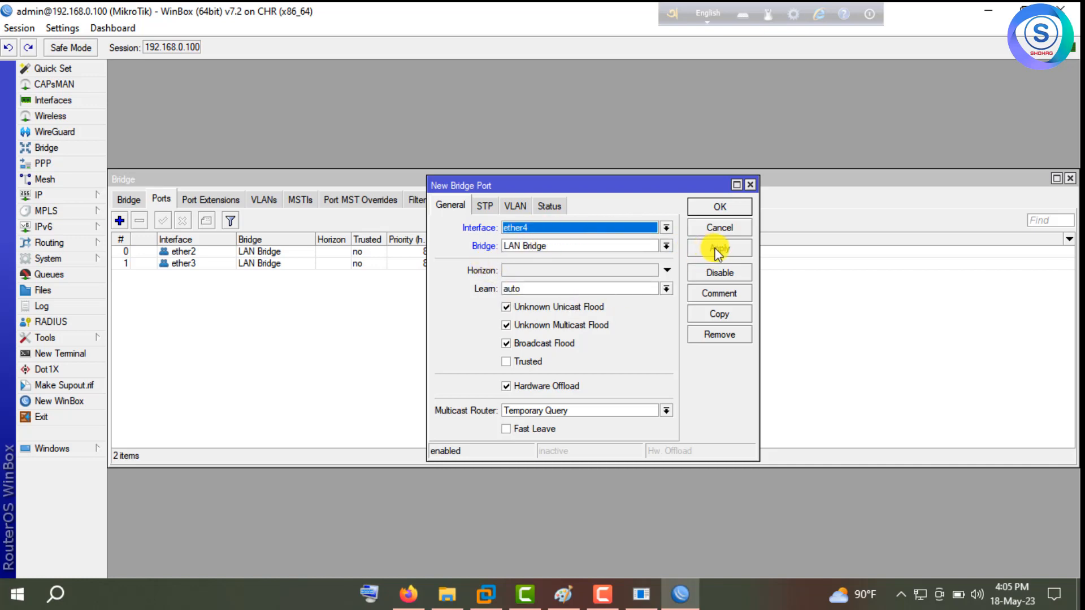
left_click(715, 209)
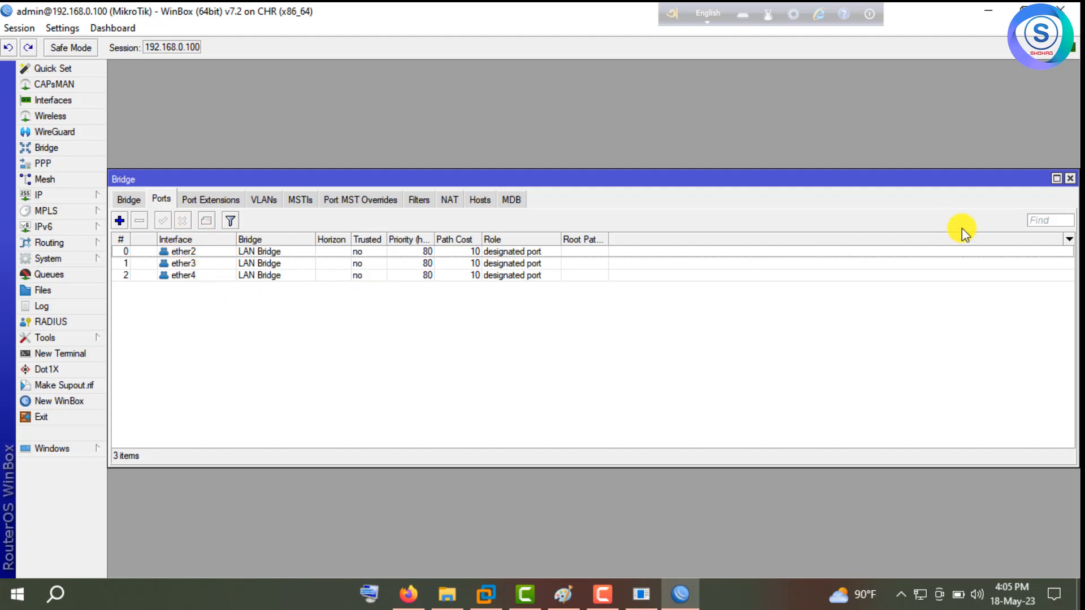
Assign the address 192.168.0.1/24 to the LAN Bridge interface.
left_click(1070, 179)
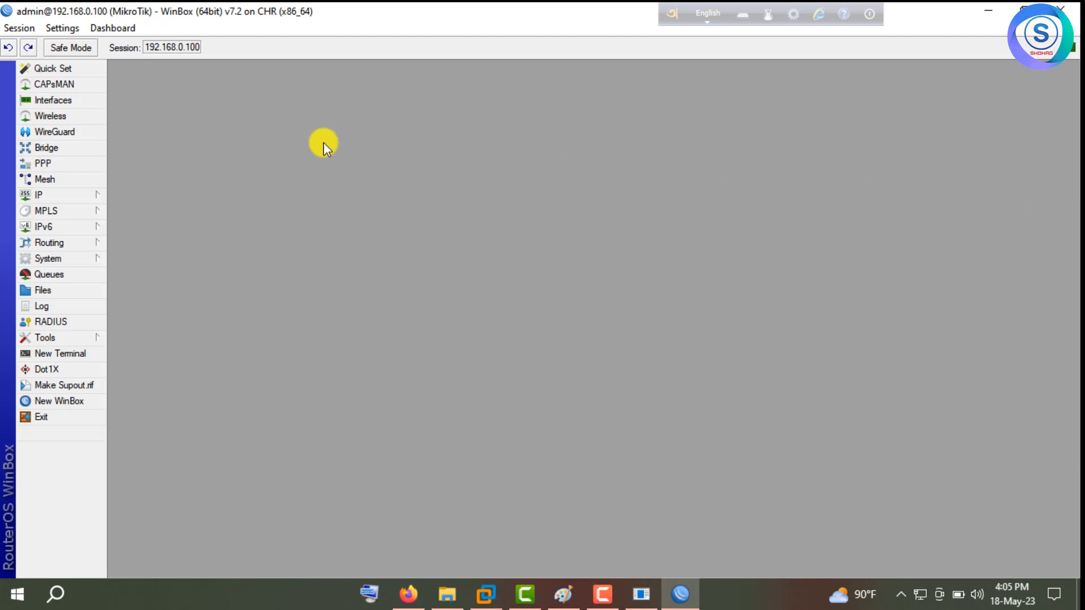
left_click(79, 194)
left_click(130, 188)
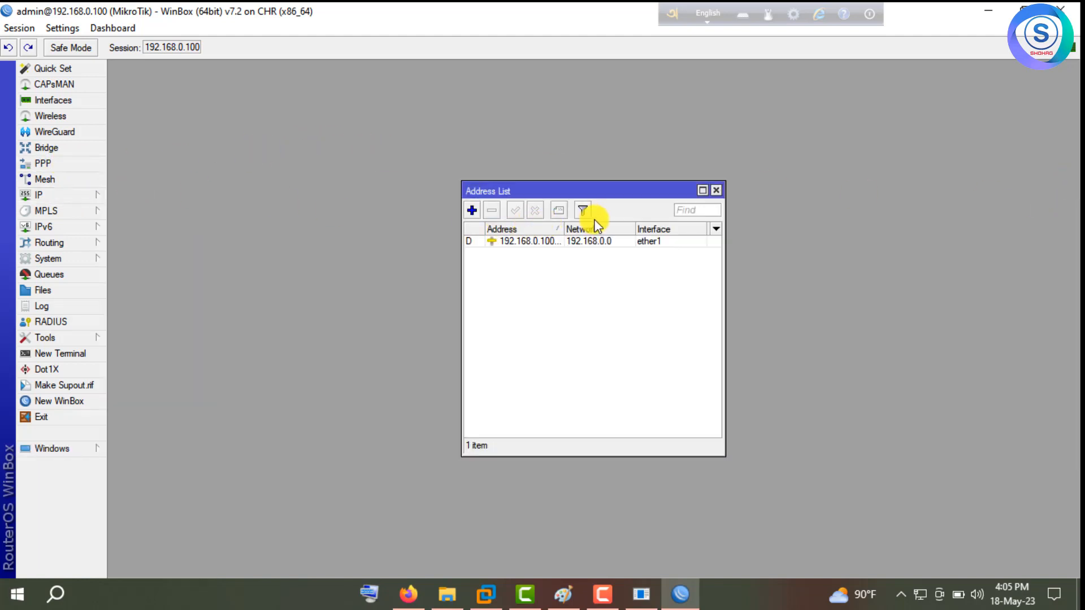
left_click(473, 210)
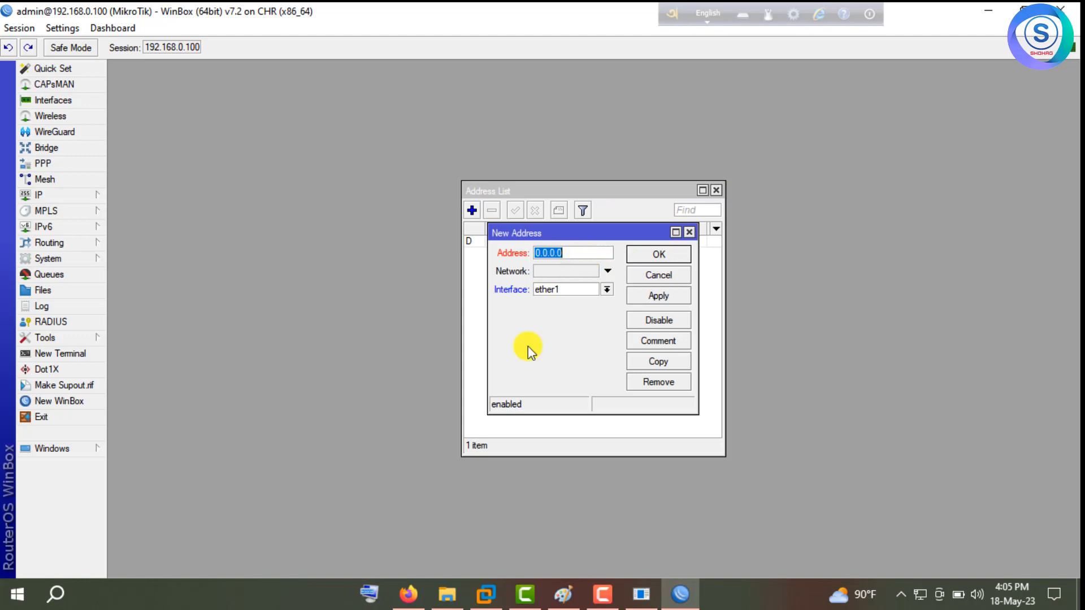
left_click(409, 593)
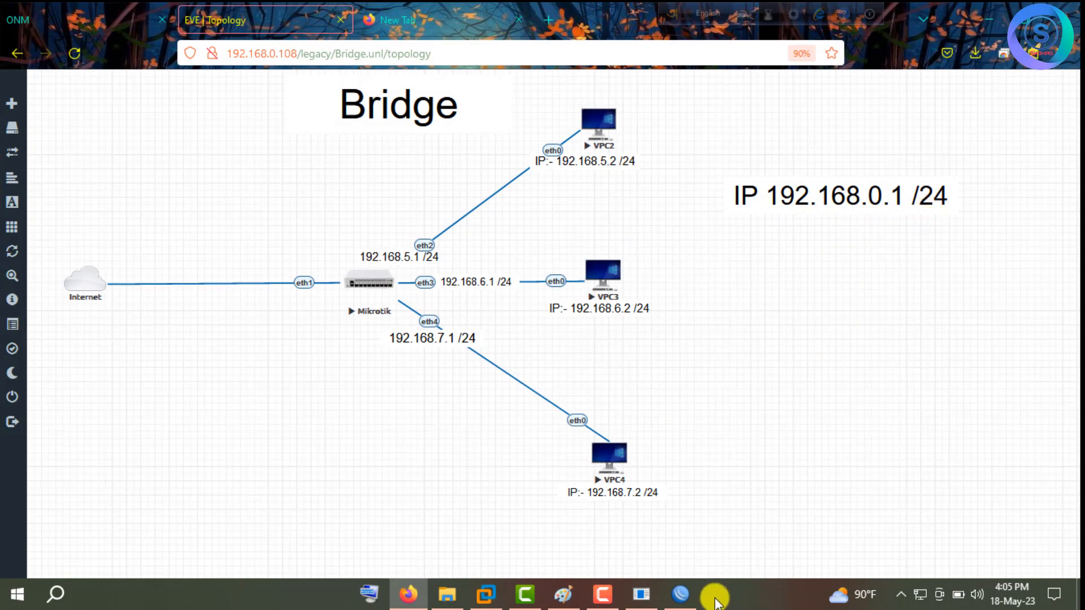
left_click(681, 595)
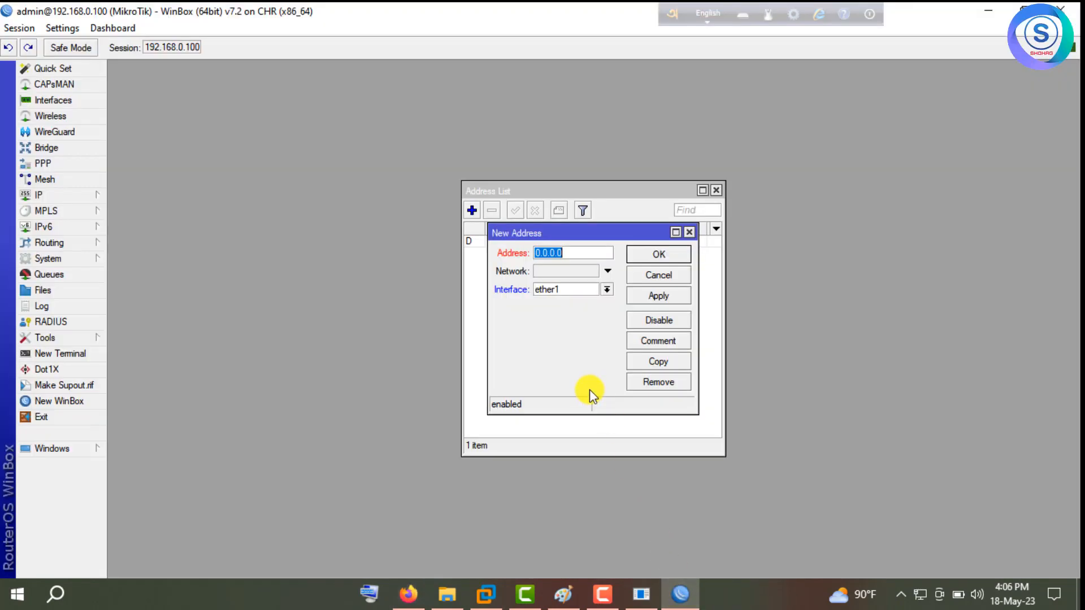
type("192.168.0.1/24")
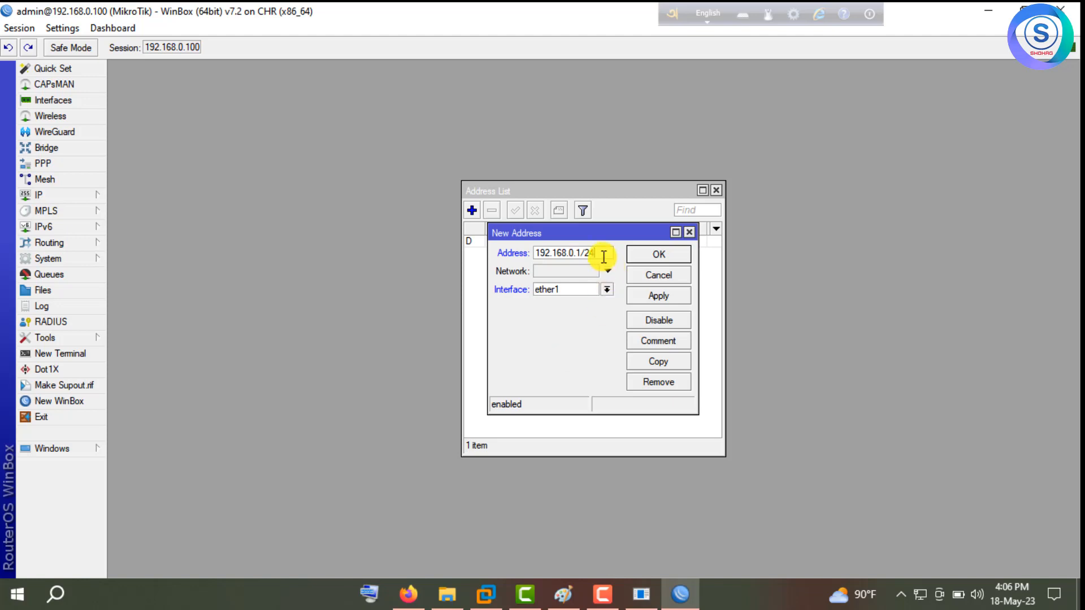
left_click(585, 289)
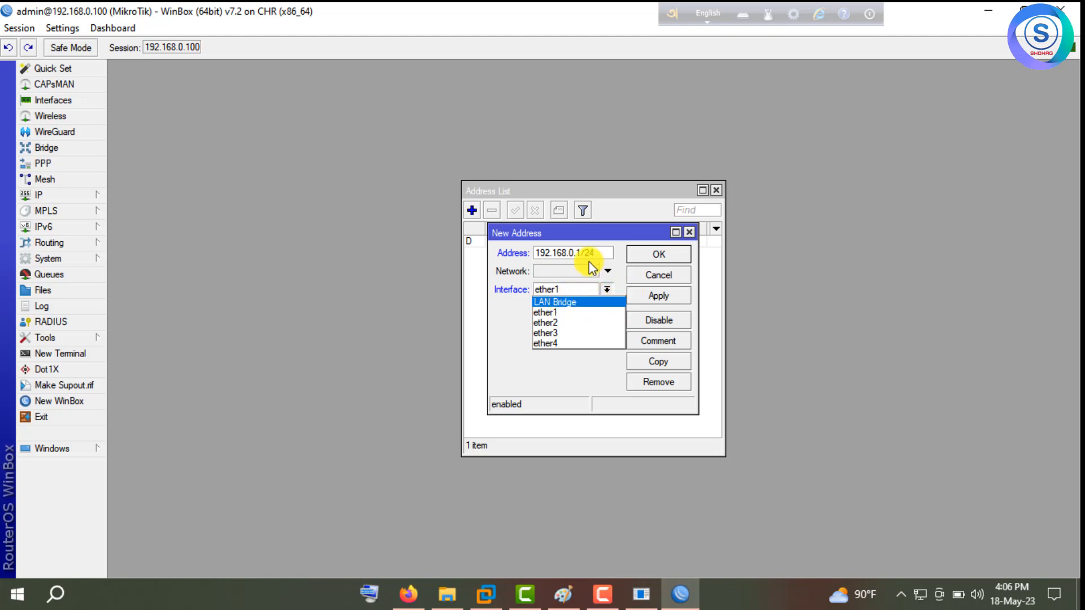
left_click(576, 302)
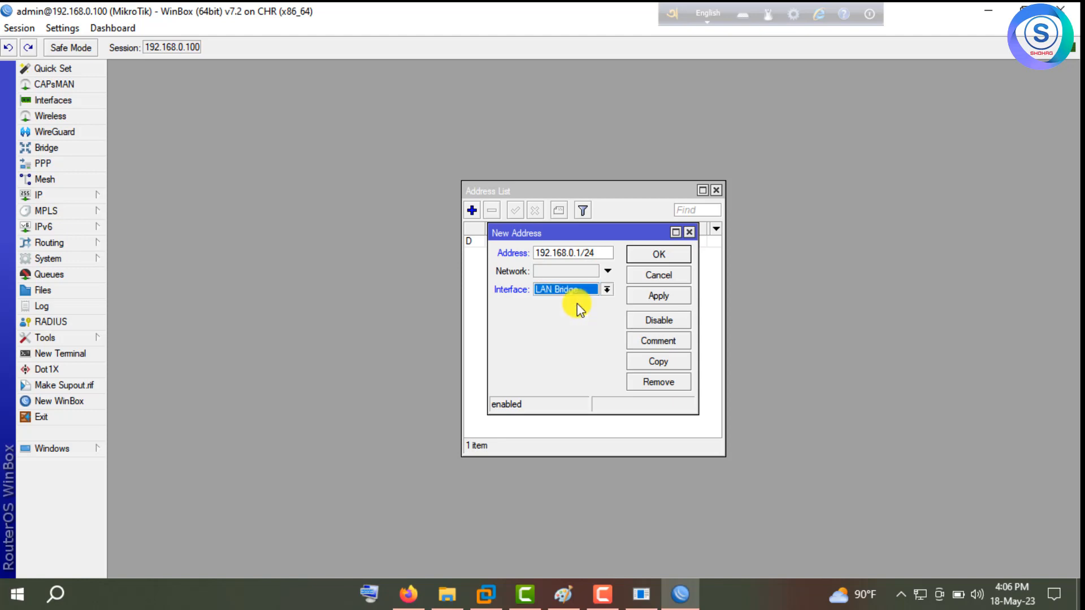
left_click(649, 298)
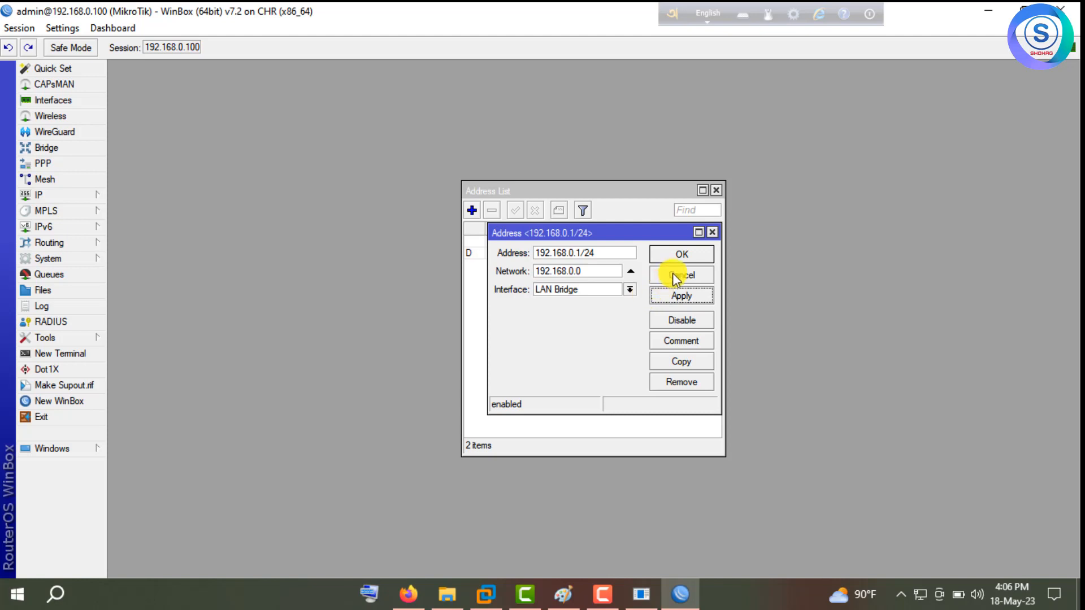
left_click(681, 255)
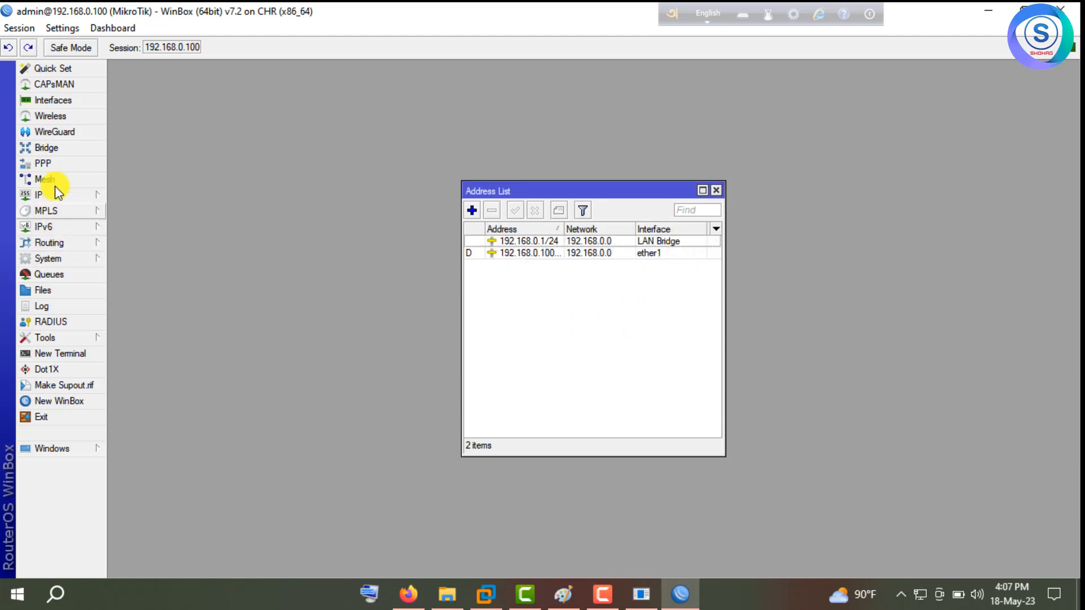
Reopen the bridge settings to verify ether2–ether4 are ports, then close them.
left_click(64, 151)
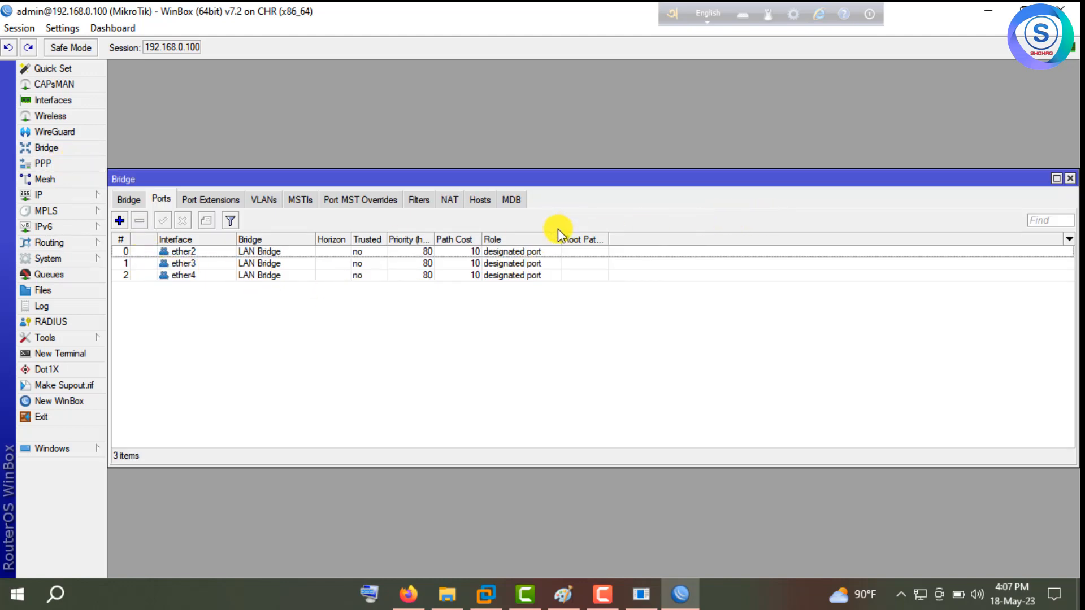
mouse_move(994, 174)
left_mouse_down()
mouse_move(923, 168)
mouse_move(994, 167)
left_mouse_up()
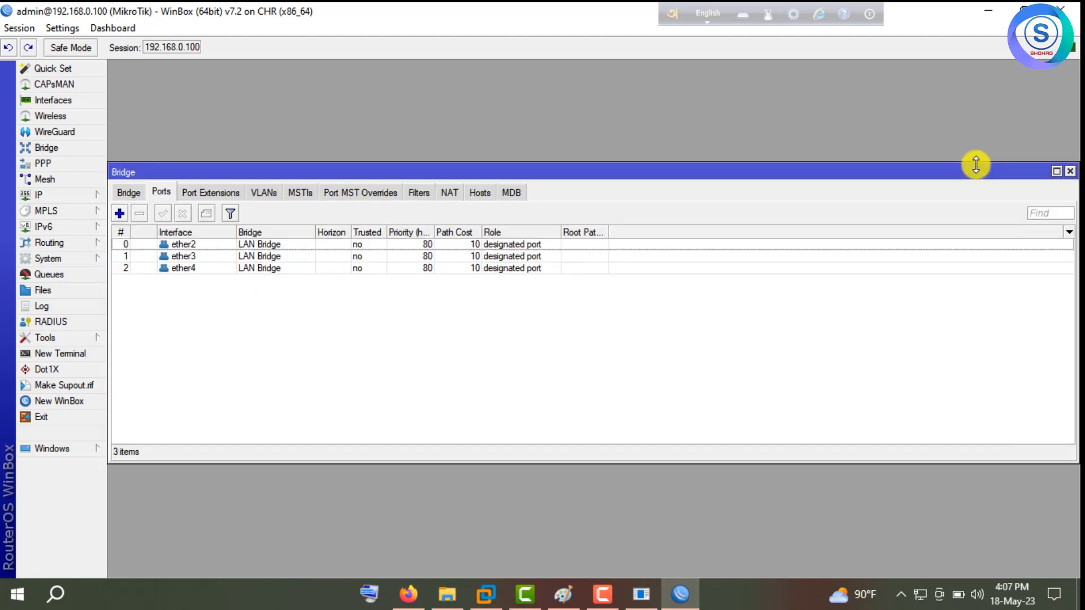
left_click(1069, 173)
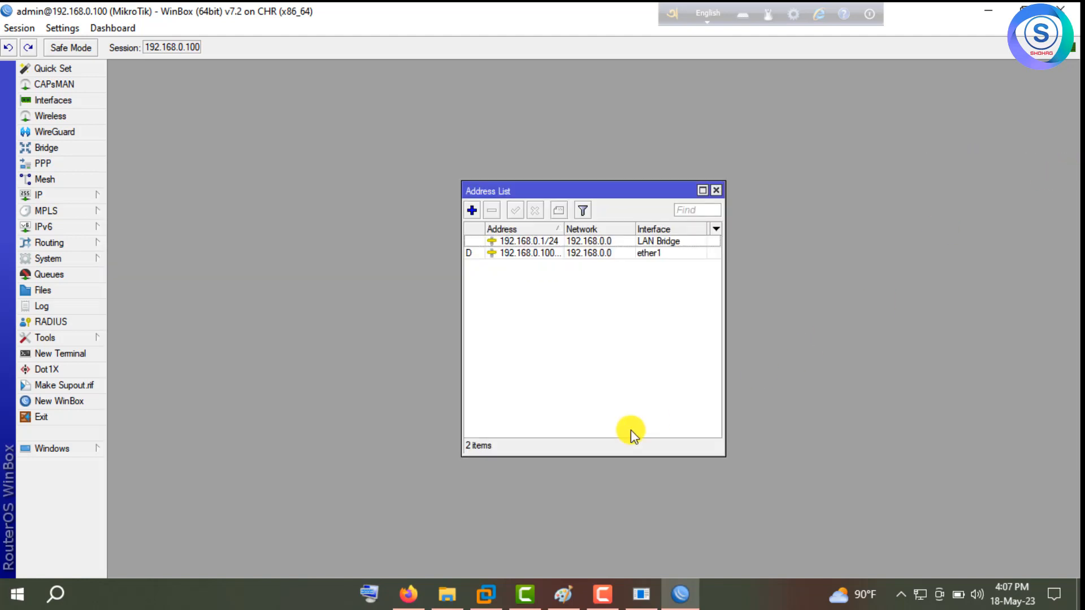
Nudge VPC2 and its address label, then delete the label's old 5.2 ending.
left_click(416, 593)
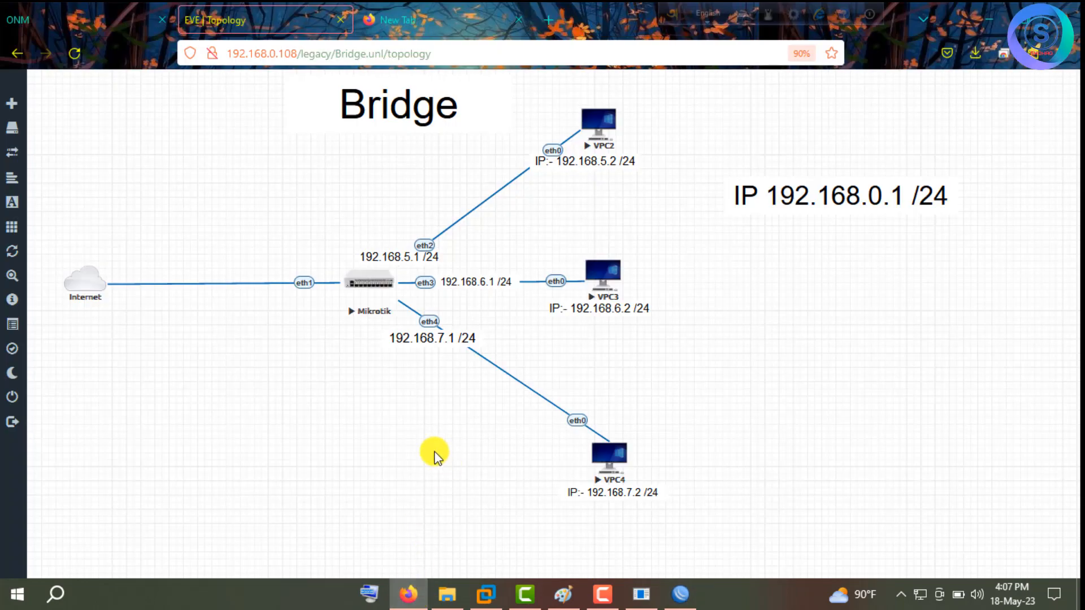
left_click_drag(609, 126, 625, 119)
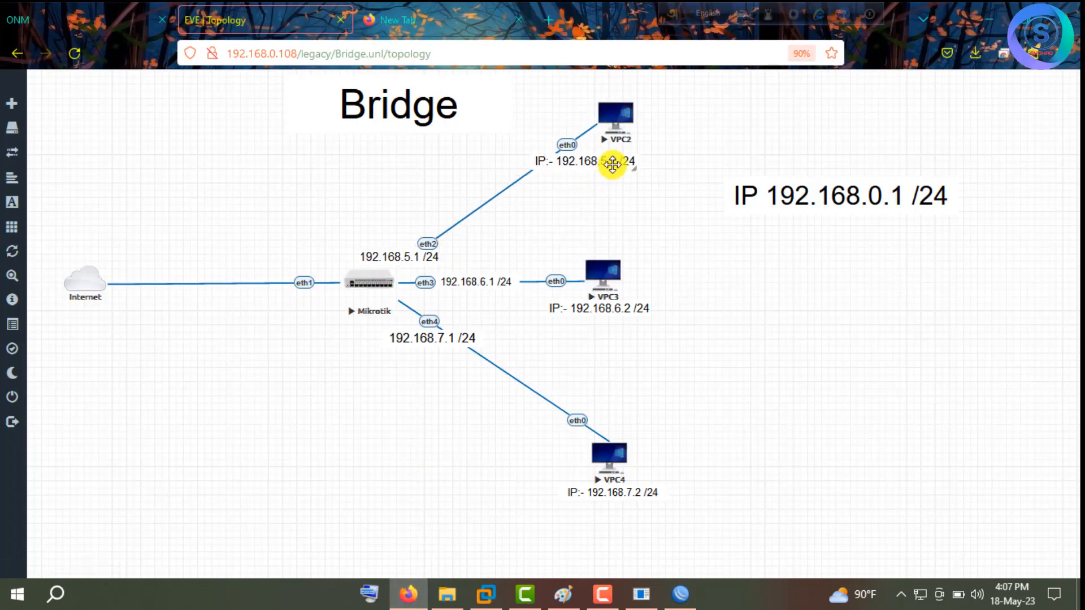
left_click_drag(609, 163, 645, 159)
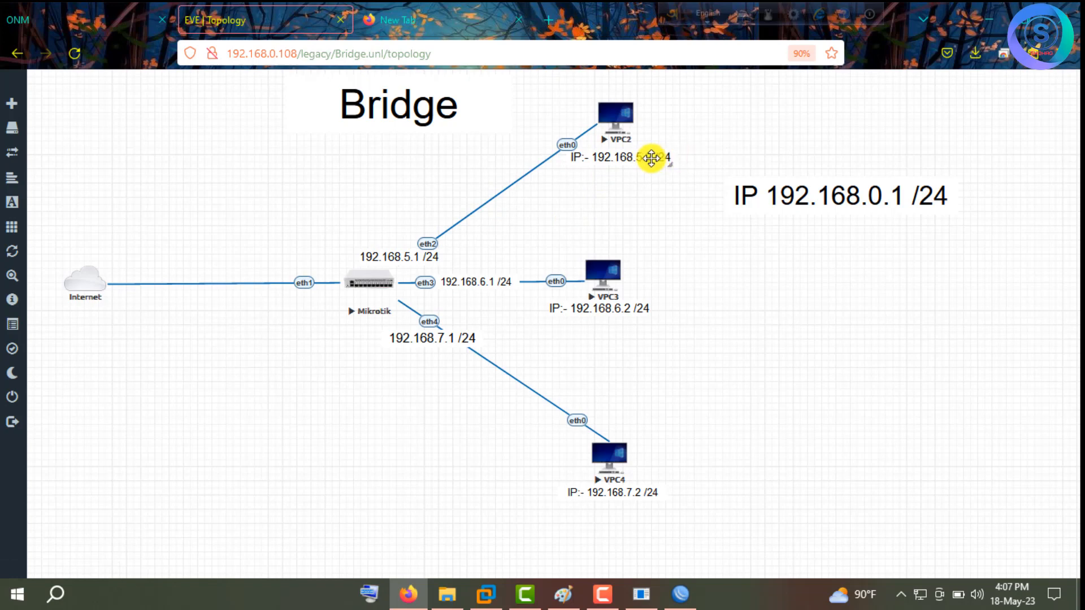
double_click(642, 157)
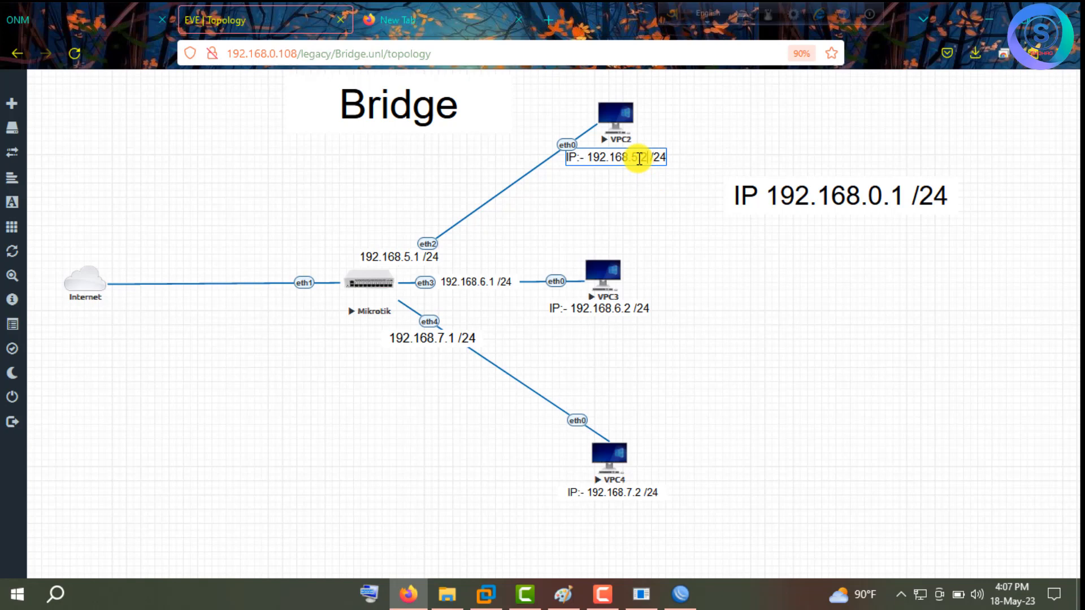
key("BackSpace")
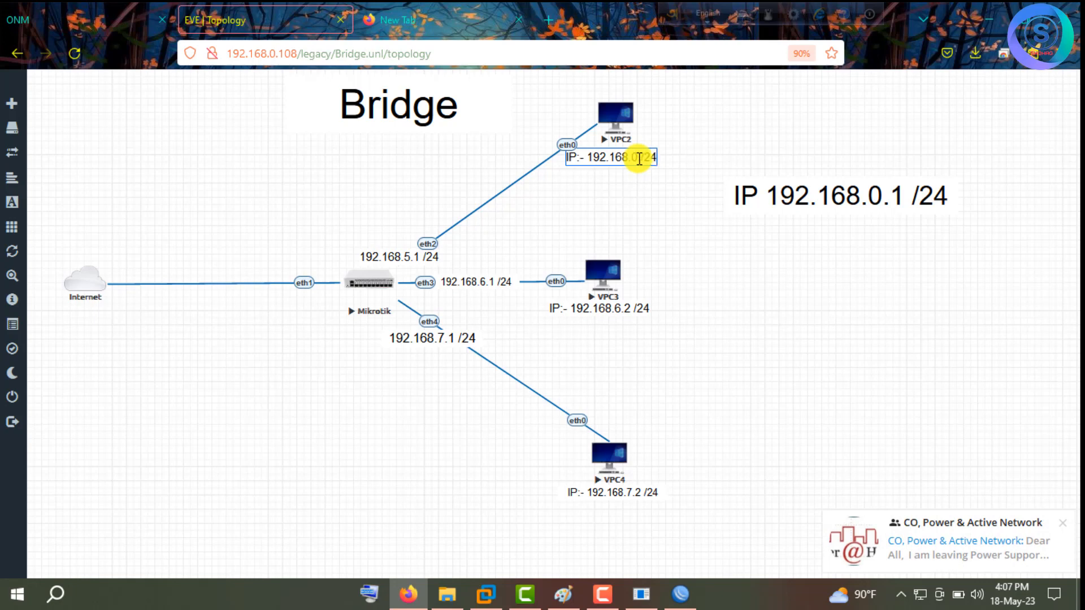
Finish VPC2's label as 192.168.0.2 /24 and open VPC2's console in putty.exe.
type("0.2")
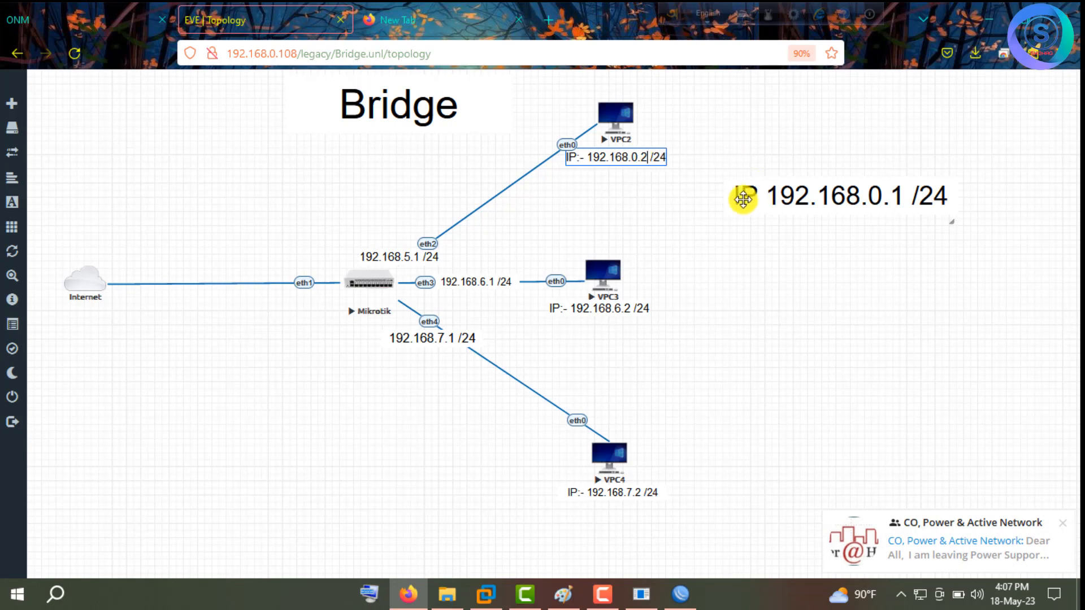
left_click(693, 213)
left_click(618, 118)
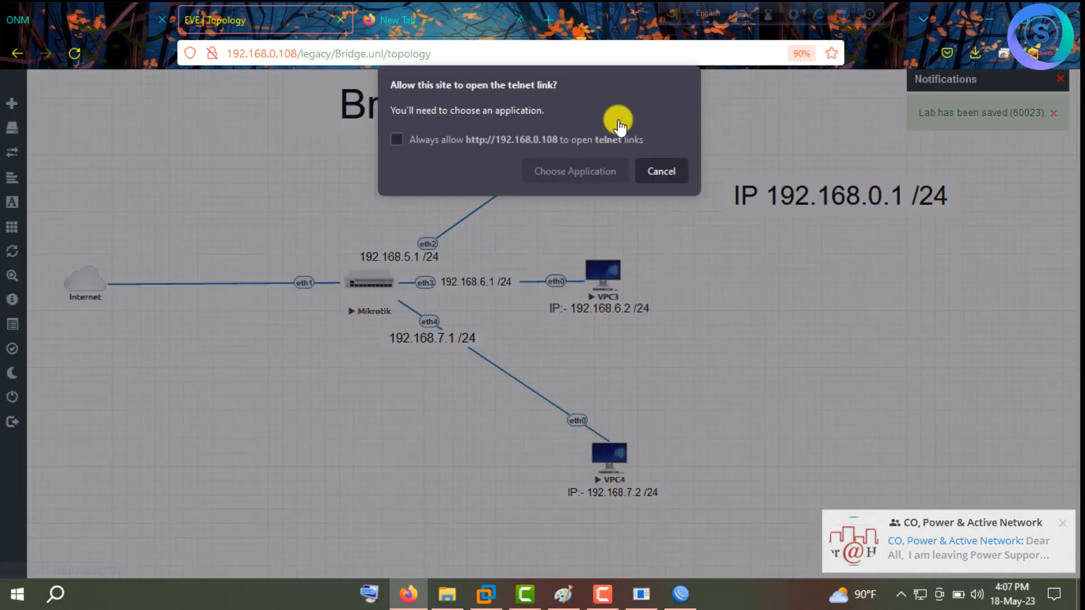
left_click(585, 171)
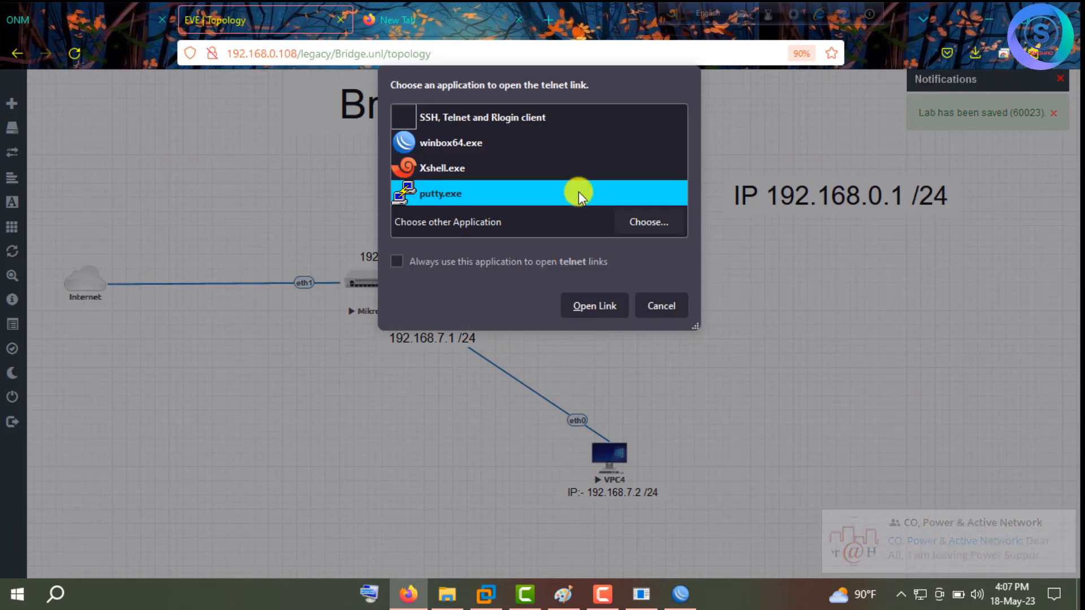
left_click(595, 305)
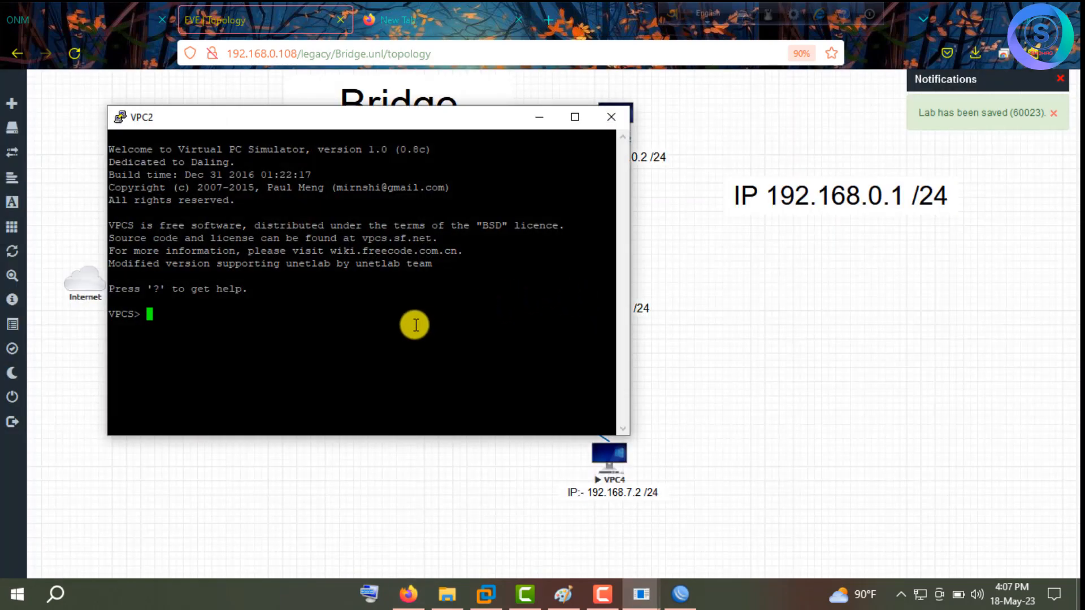
Set VPC2 to 192.168.0.2/24 with gateway 192.168.0.1 and save the configuration.
type("ip 192.168.")
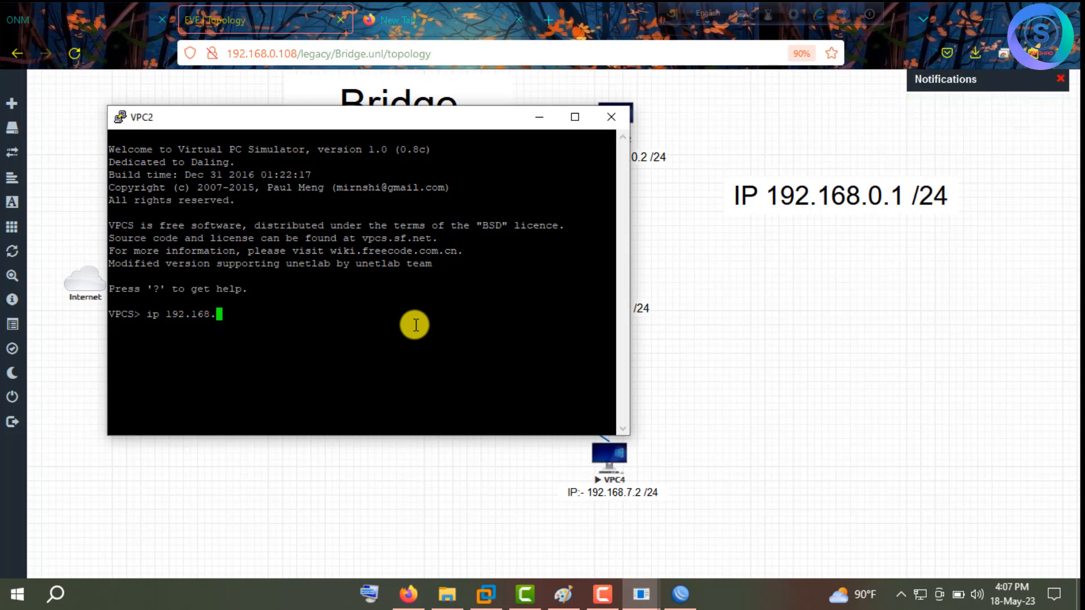
type("0.2/24 192.168.0.")
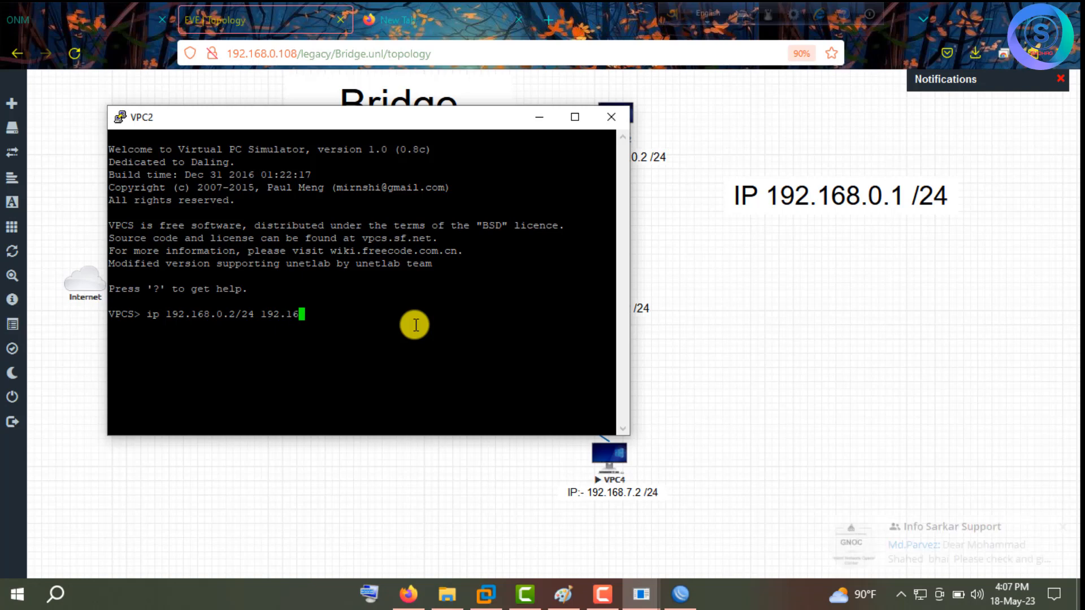
type("1")
key("Return")
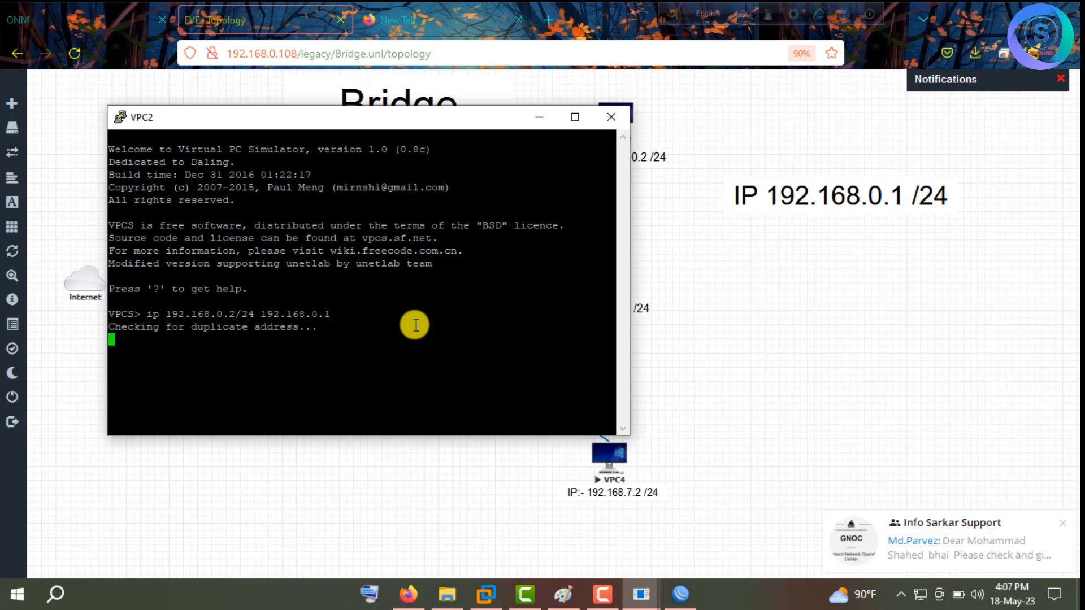
type("save")
key("Return")
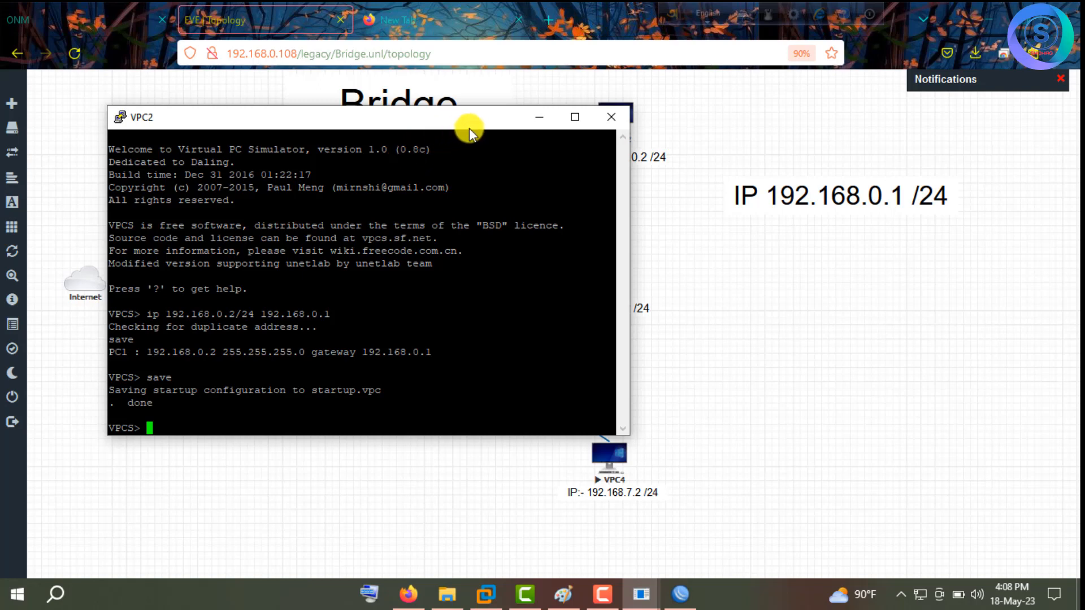
Edit VPC3's address label, replacing the 6.2 ending with 0.3.
left_click(754, 393)
double_click(606, 309)
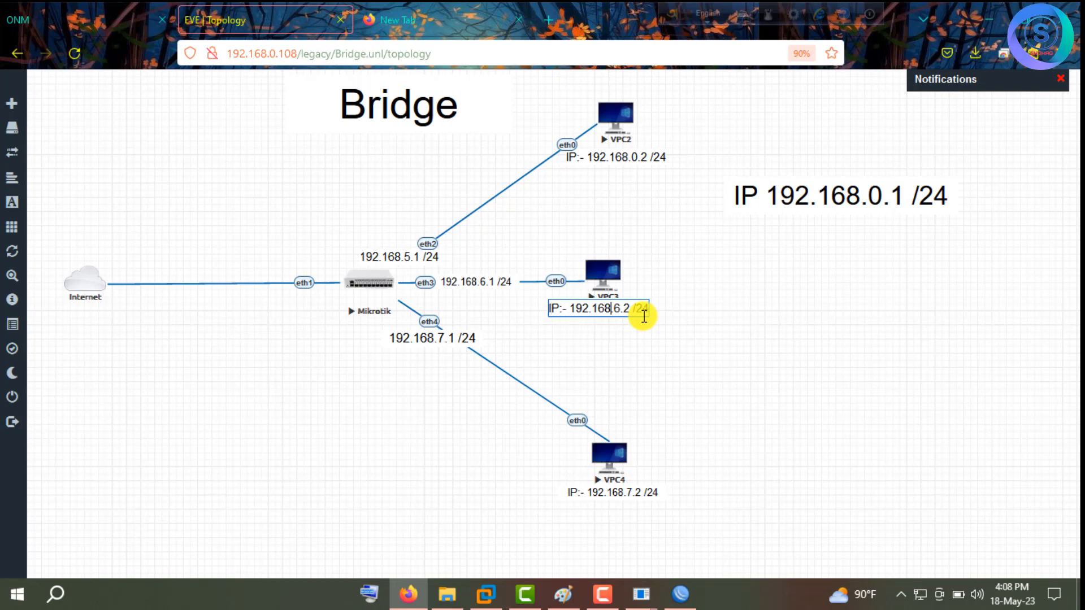
key("BackSpace")
key("BackSpace")
key("BackSpace")
type("0.3")
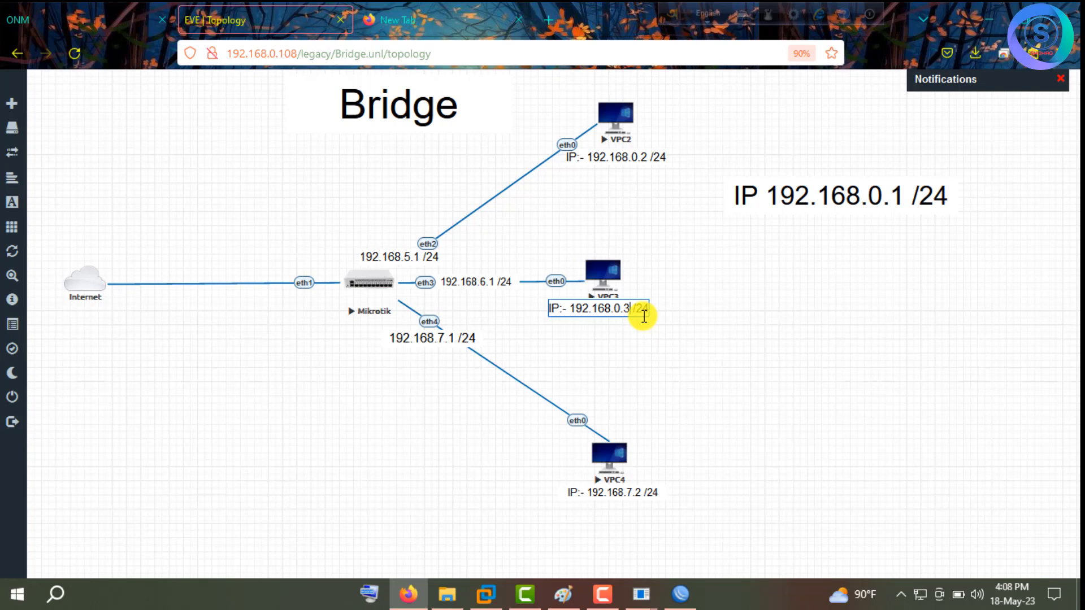
Commit VPC3's new address label and open its console in PuTTY as the default telnet handler.
left_click(707, 311)
left_click(615, 278)
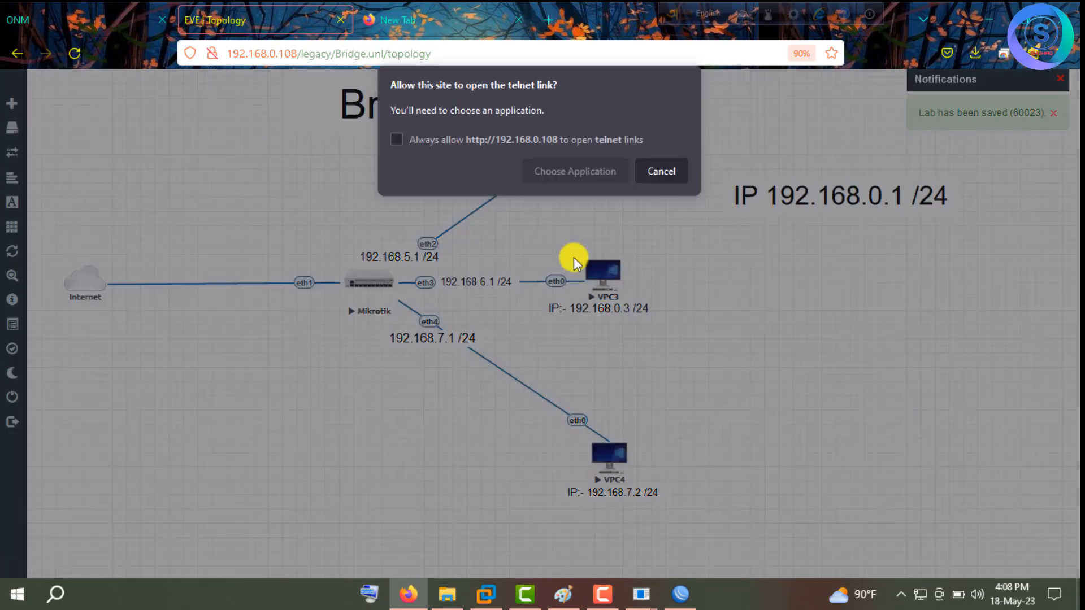
left_click(569, 173)
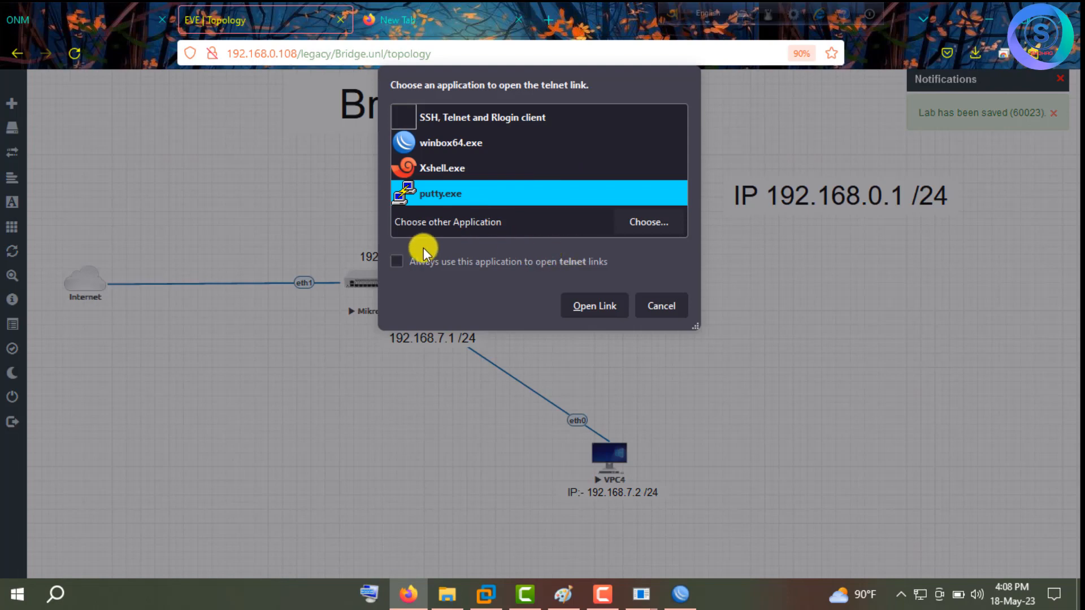
left_click(398, 261)
left_click(599, 316)
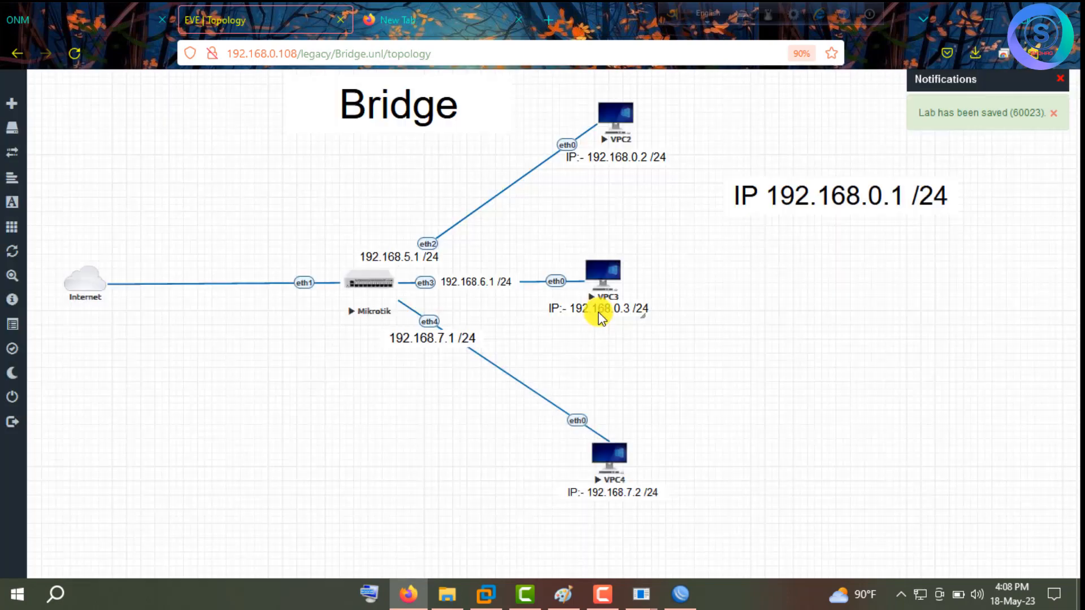
Set VPC3 to 192.168.0.3/24 with gateway 192.168.0.1 and save it to startup.
type("ip ")
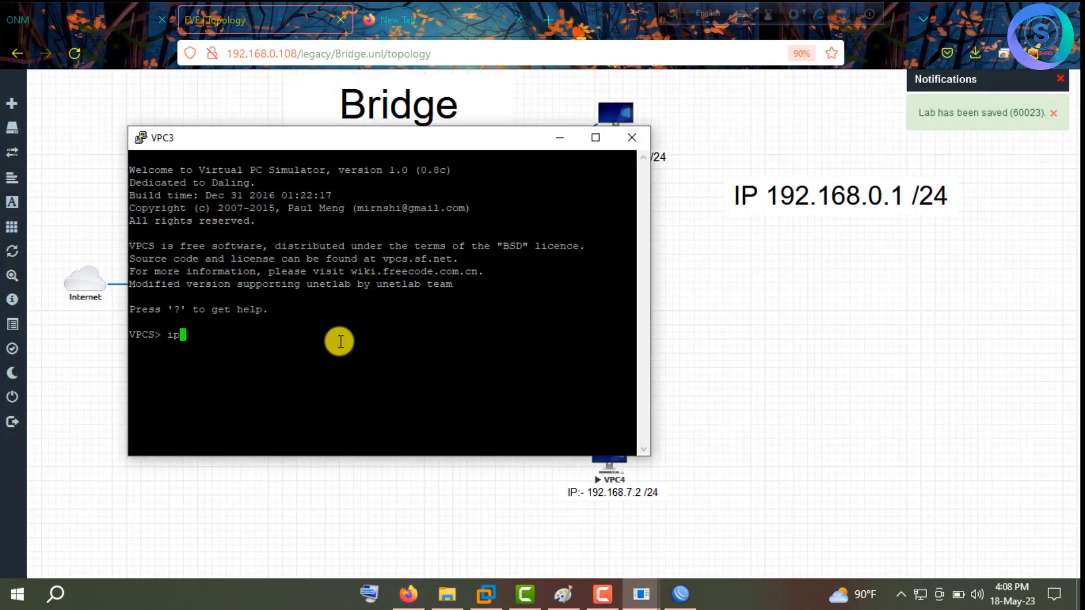
type("192.168")
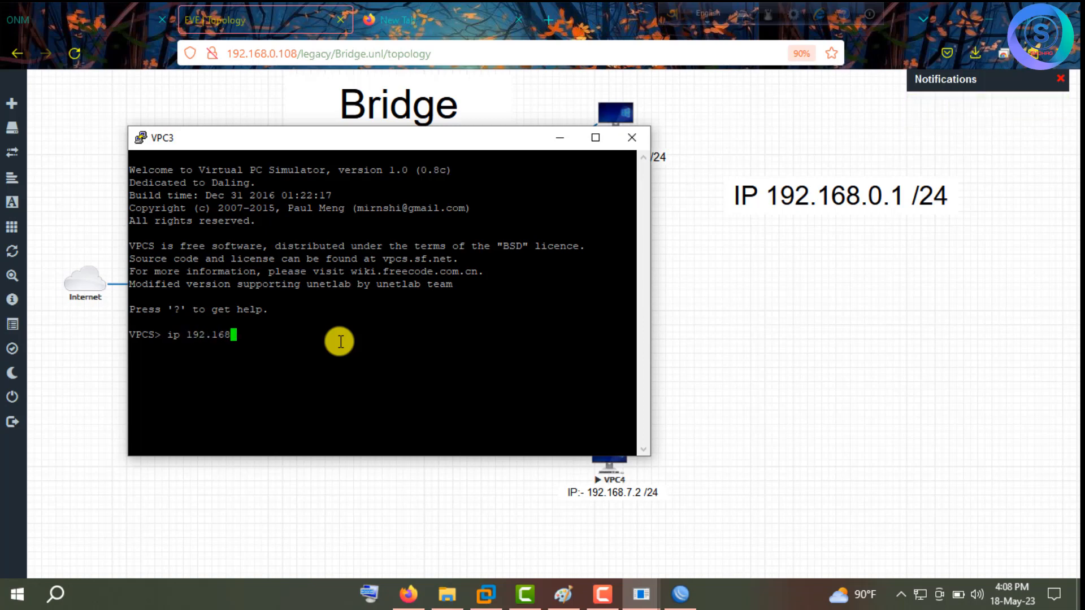
type(".0.3/24 192.168.0")
type(".1")
key("Return")
type("save")
key("Return")
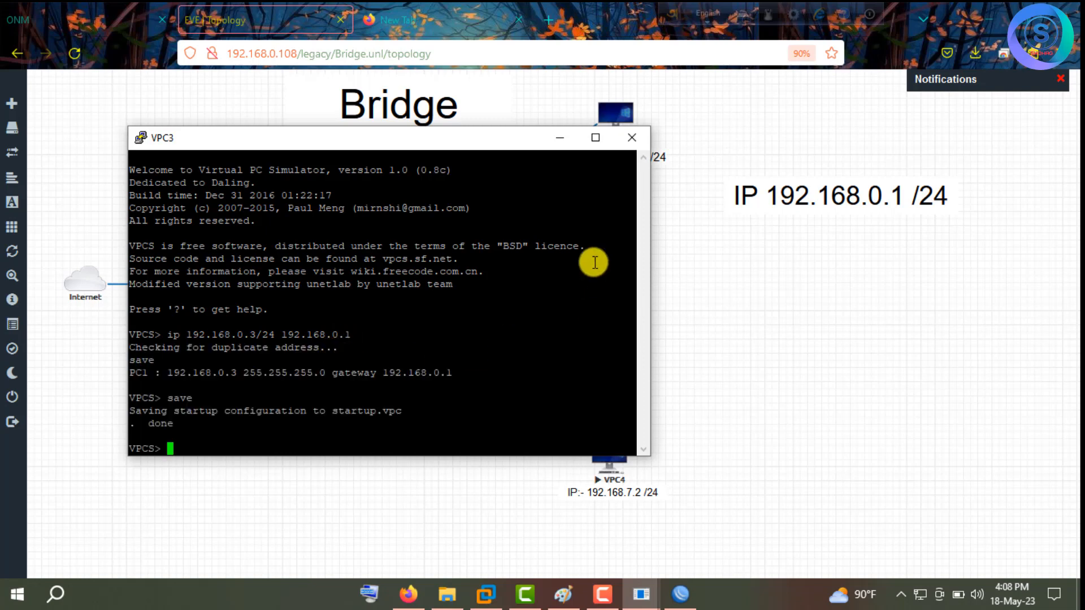
Close the VPC3 console, relabel VPC4 as 192.168.70.4 /24, and request VPC4's console link.
left_click(635, 142)
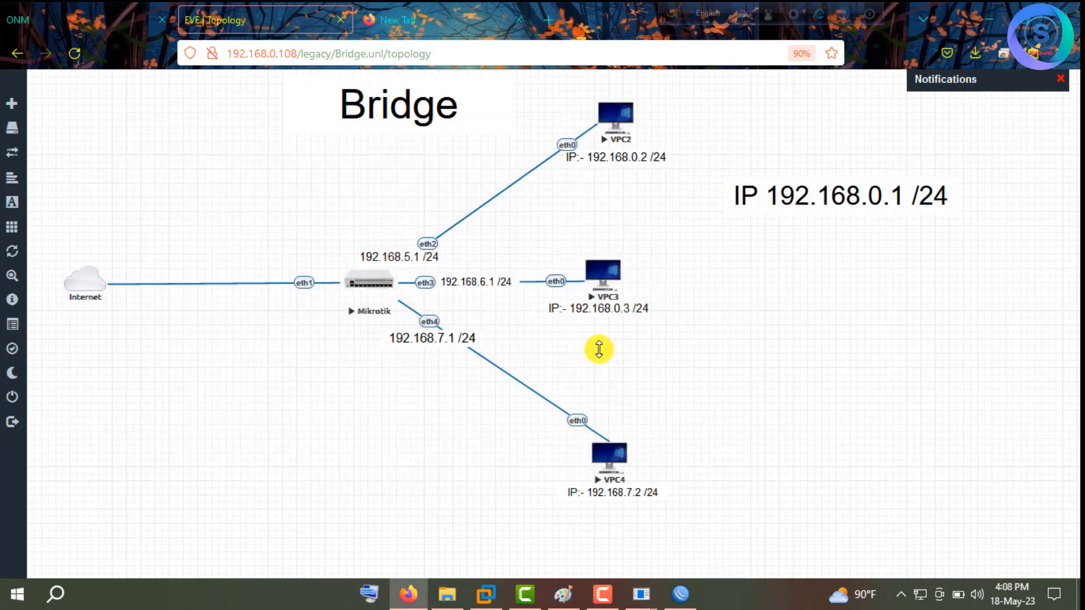
double_click(632, 493)
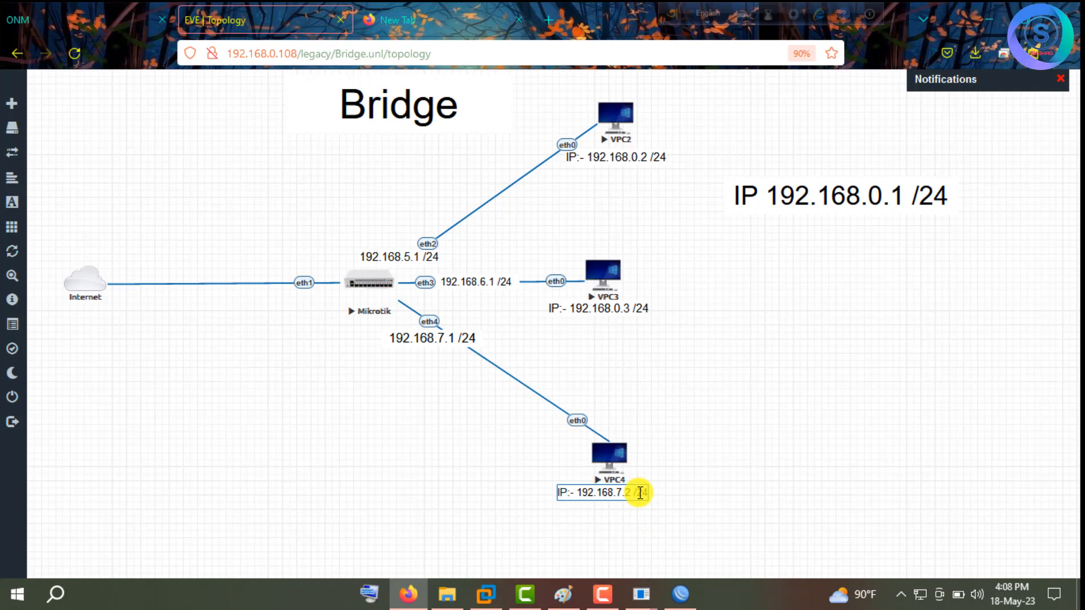
type("0.4")
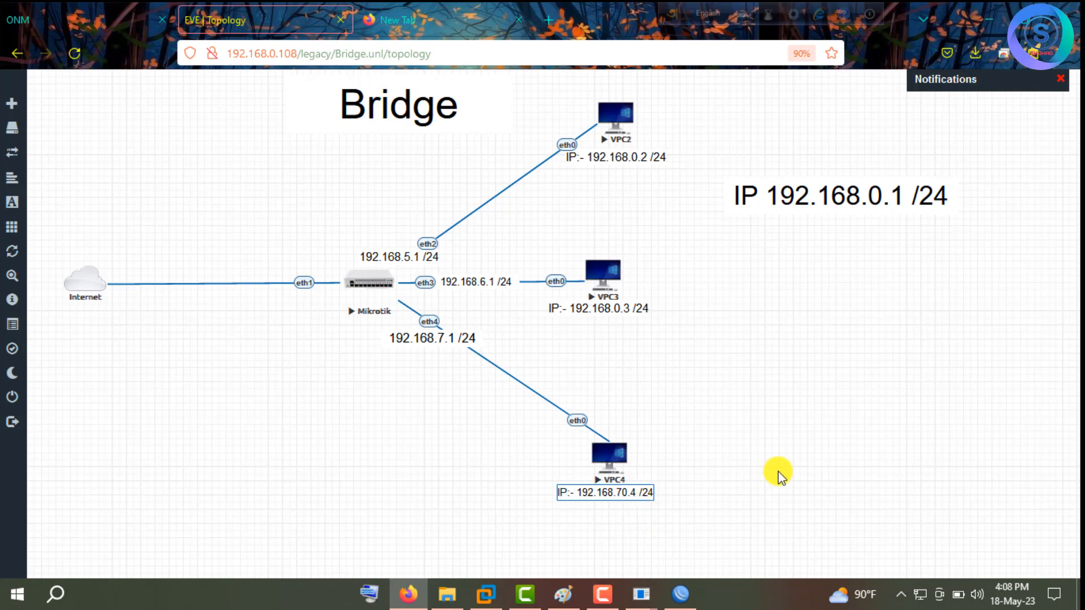
left_click(805, 452)
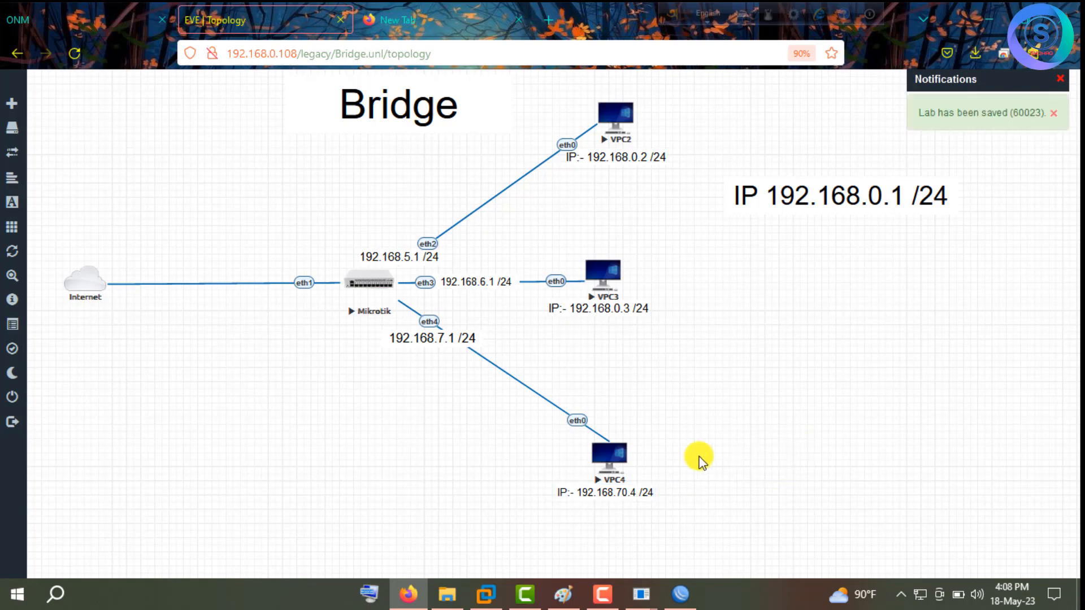
left_click(613, 463)
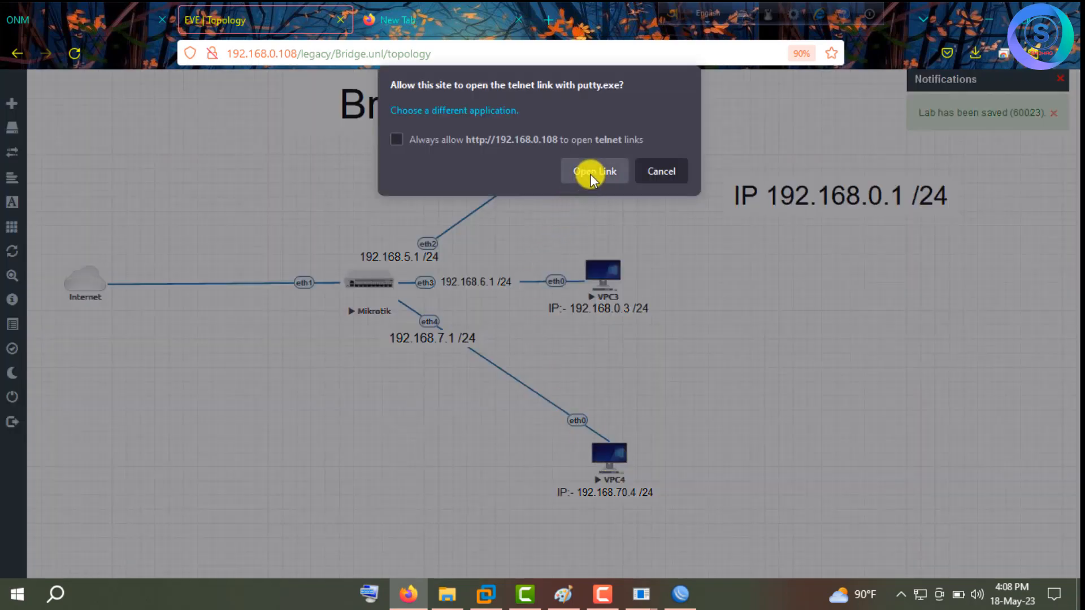
In VPC4's console, run 'ip 192.168.0.4/24 192.168.0.1', save to startup, and return to the topology.
left_click(590, 174)
type("ip")
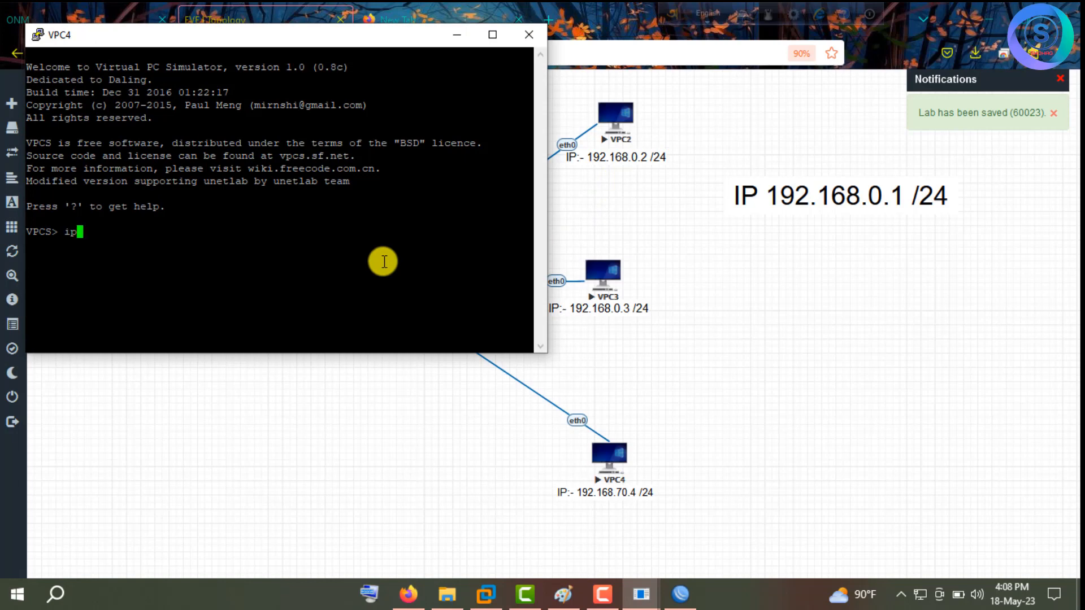
type(" 192.168.0.4")
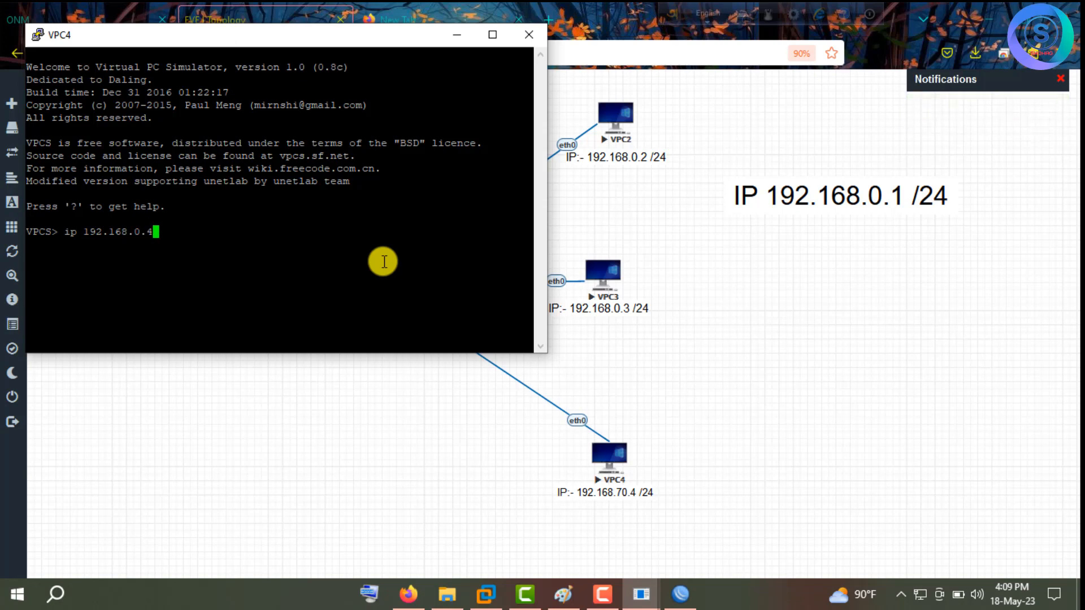
type("/24 192.168.0.1")
key("Return")
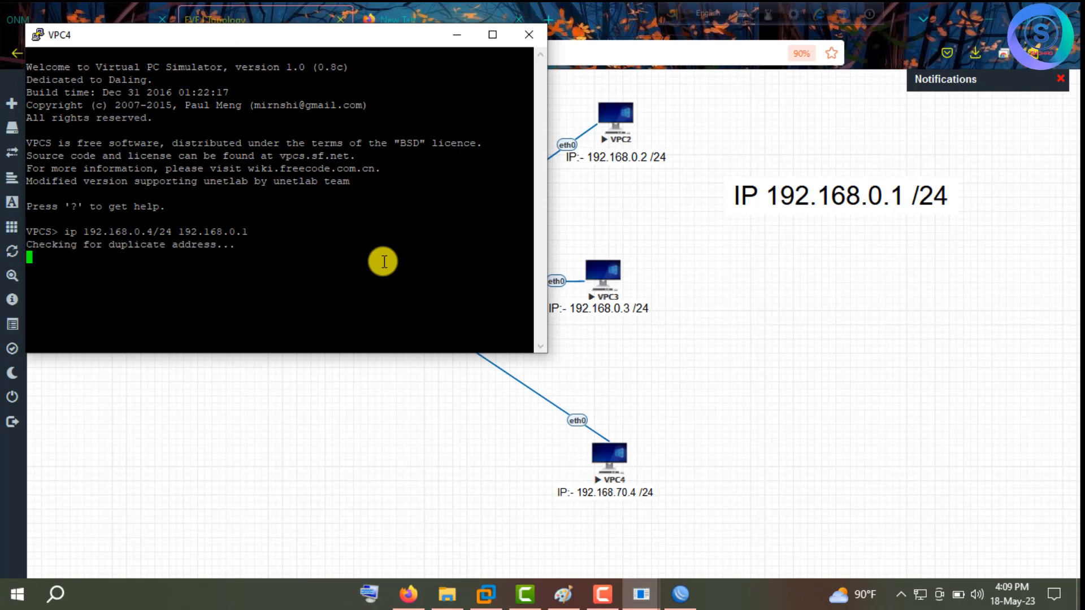
type("save")
key("Return")
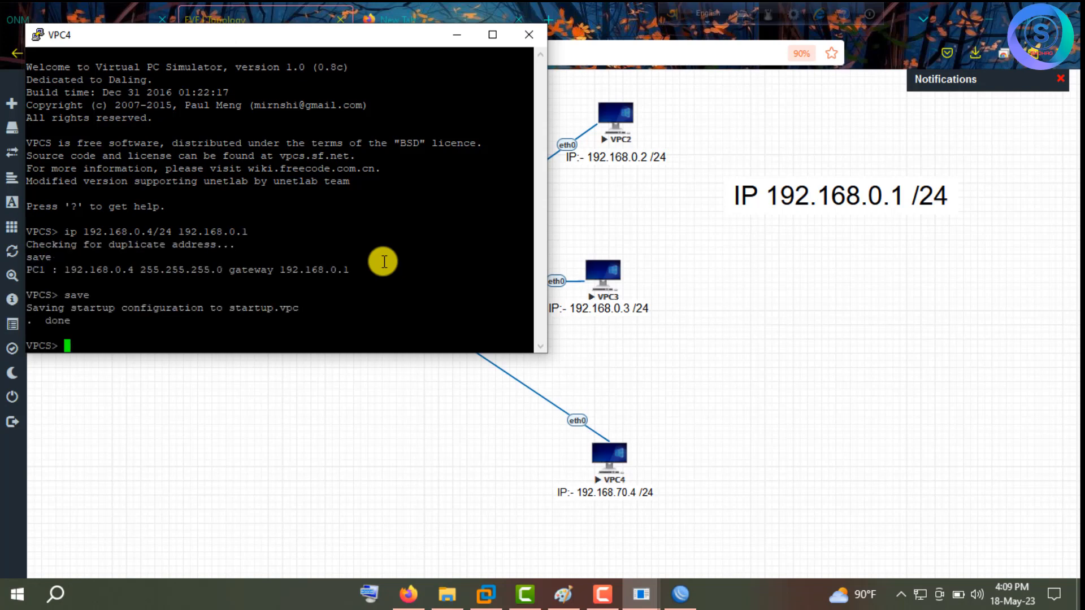
left_click(619, 278)
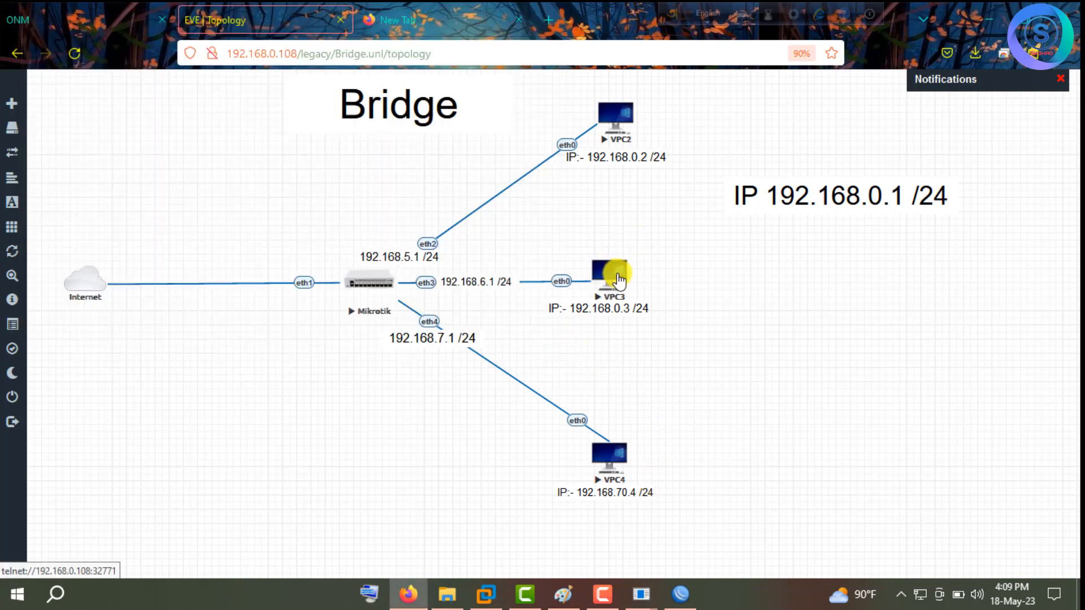
Delete the 192.168.5.1, 192.168.6.1 and 192.168.7.1 /24 text labels, confirming each deletion.
right_click(429, 257)
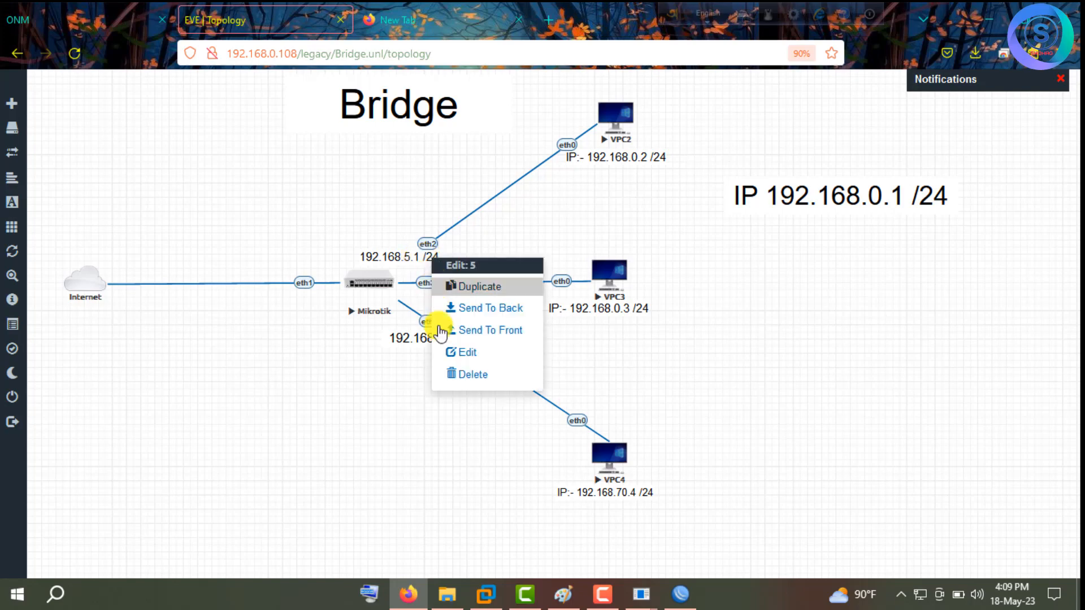
left_click(461, 374)
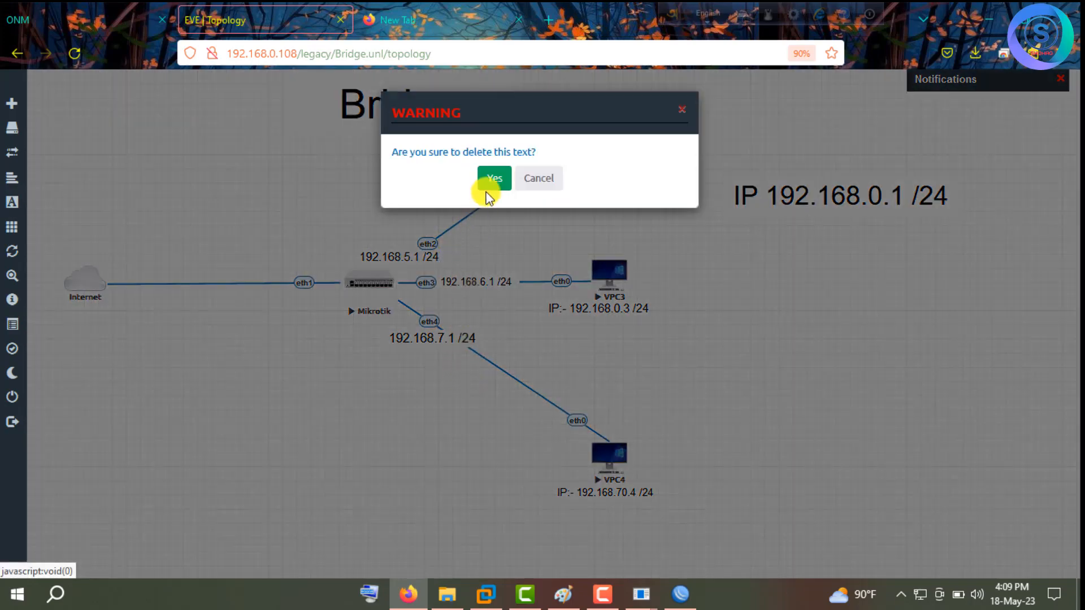
left_click(487, 191)
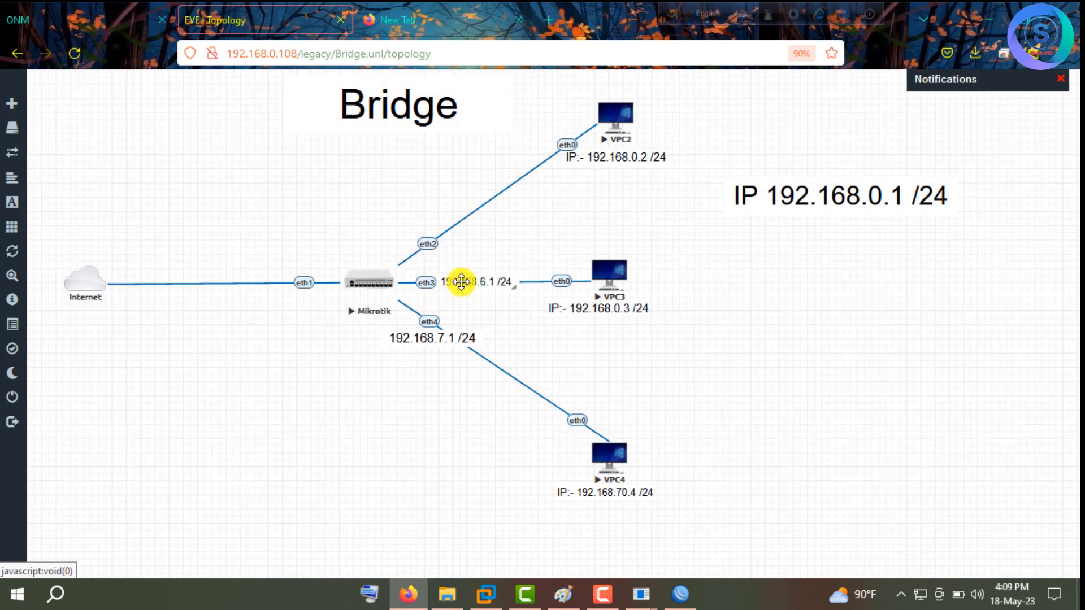
left_click_drag(461, 281, 339, 376)
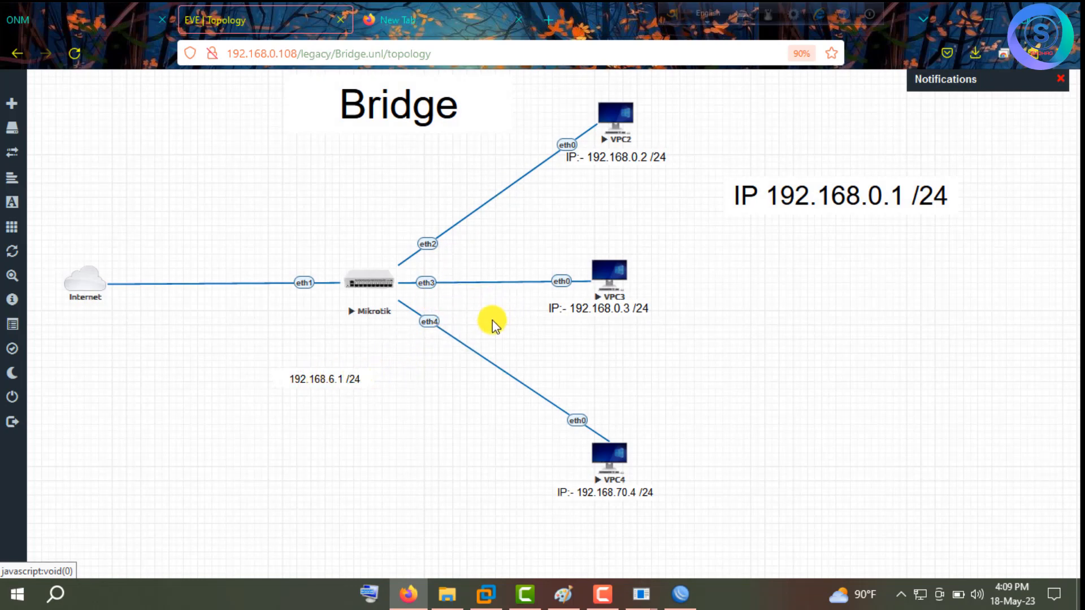
right_click(314, 381)
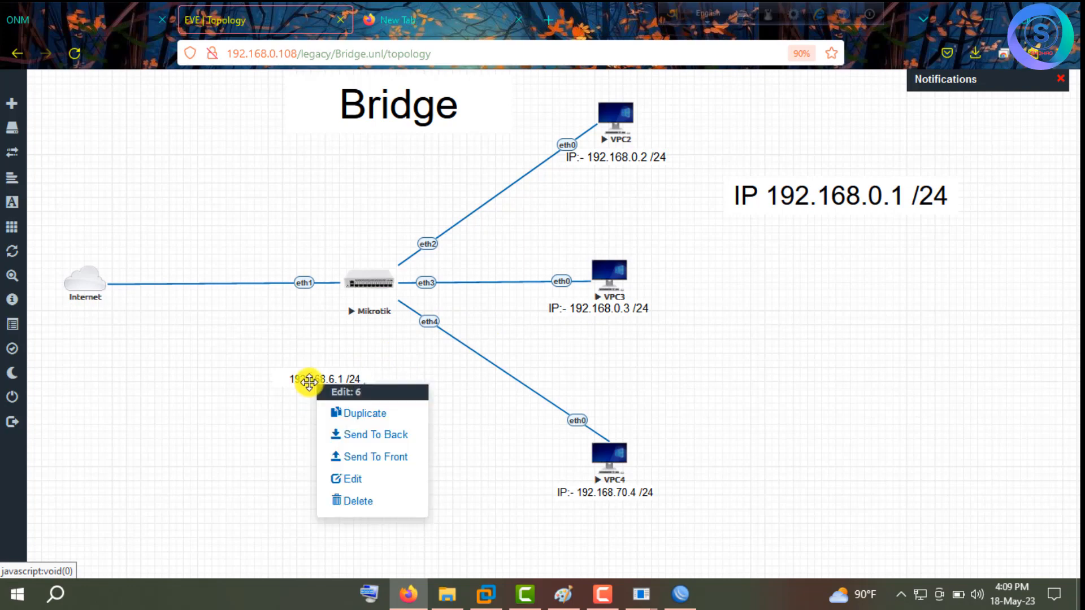
left_click(350, 500)
left_click(495, 179)
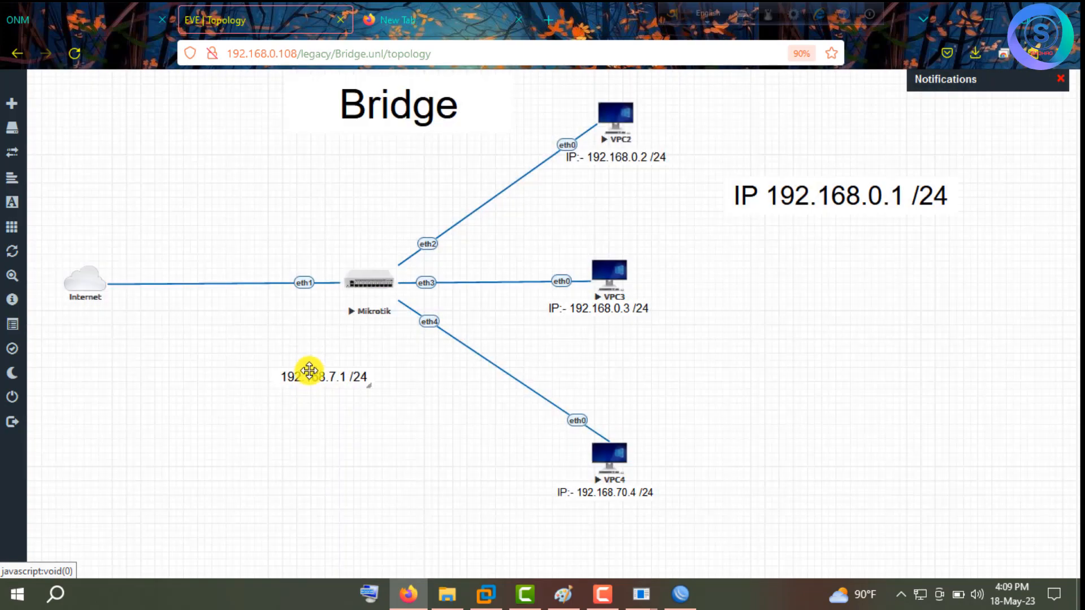
right_click(309, 371)
left_click(351, 490)
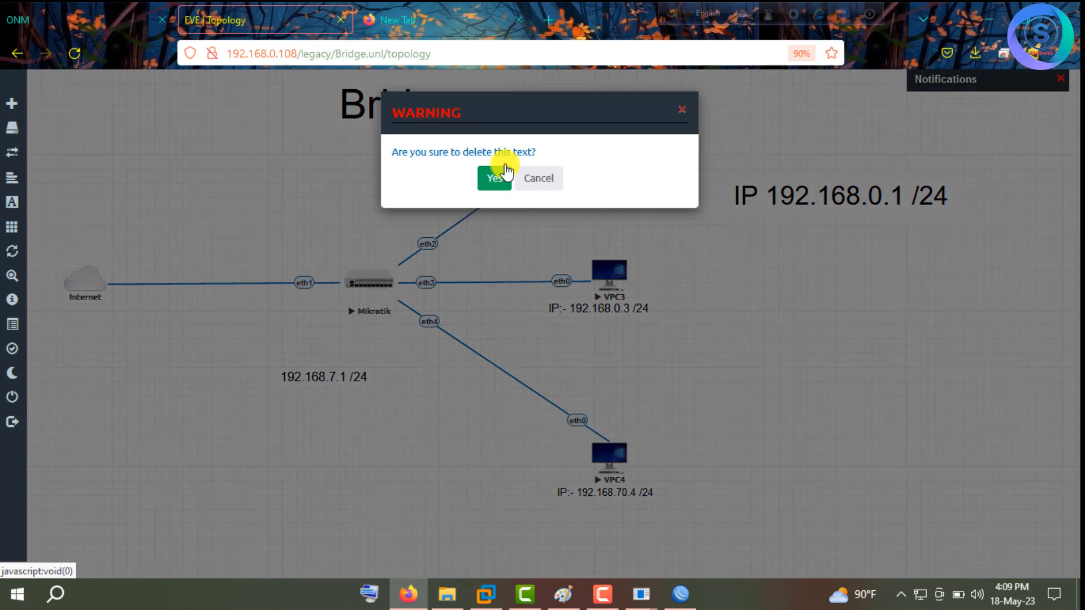
left_click(496, 175)
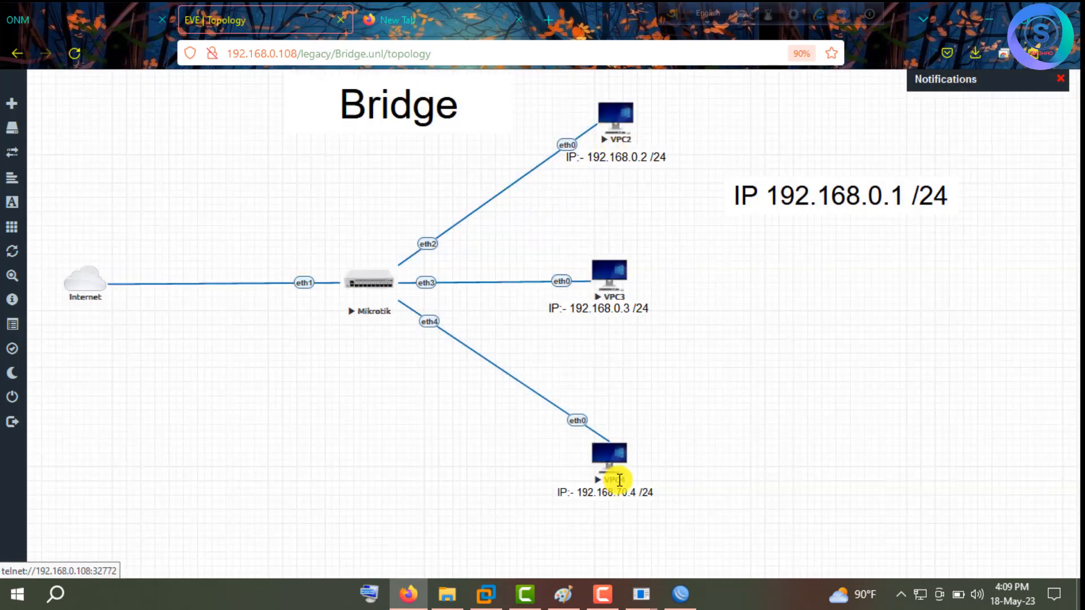
Open VPC2's console and ping 1.1.1.1.
left_click(612, 460)
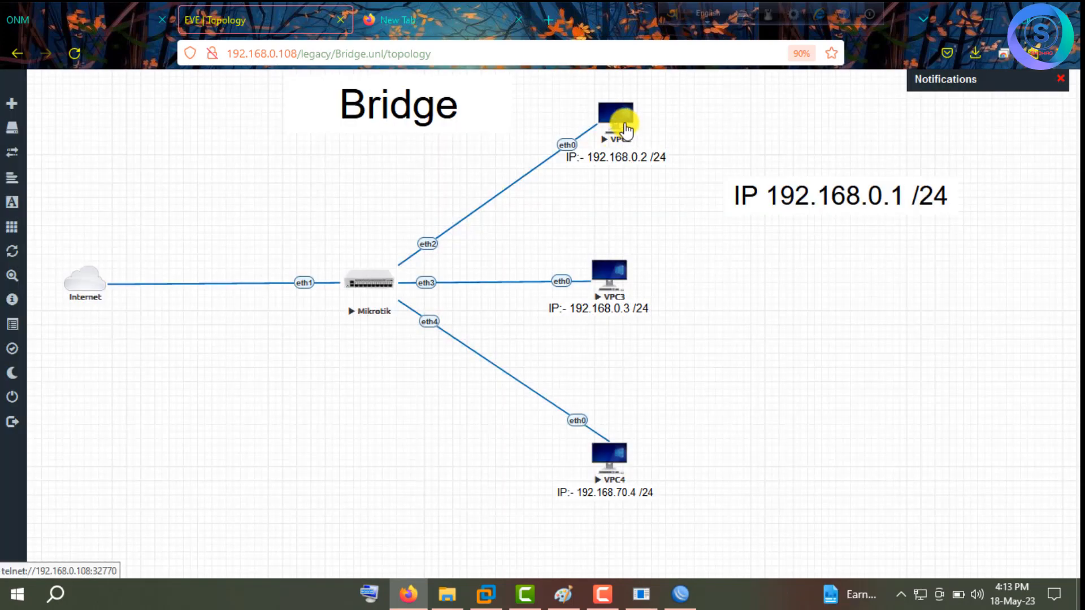
left_click(627, 129)
left_click(594, 170)
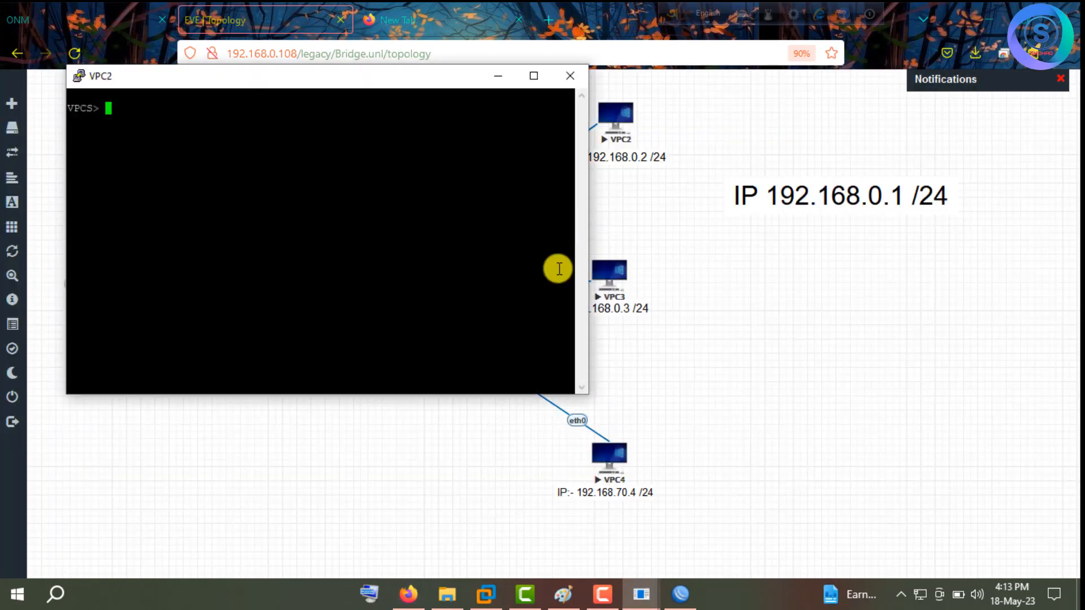
left_click_drag(457, 78, 425, 79)
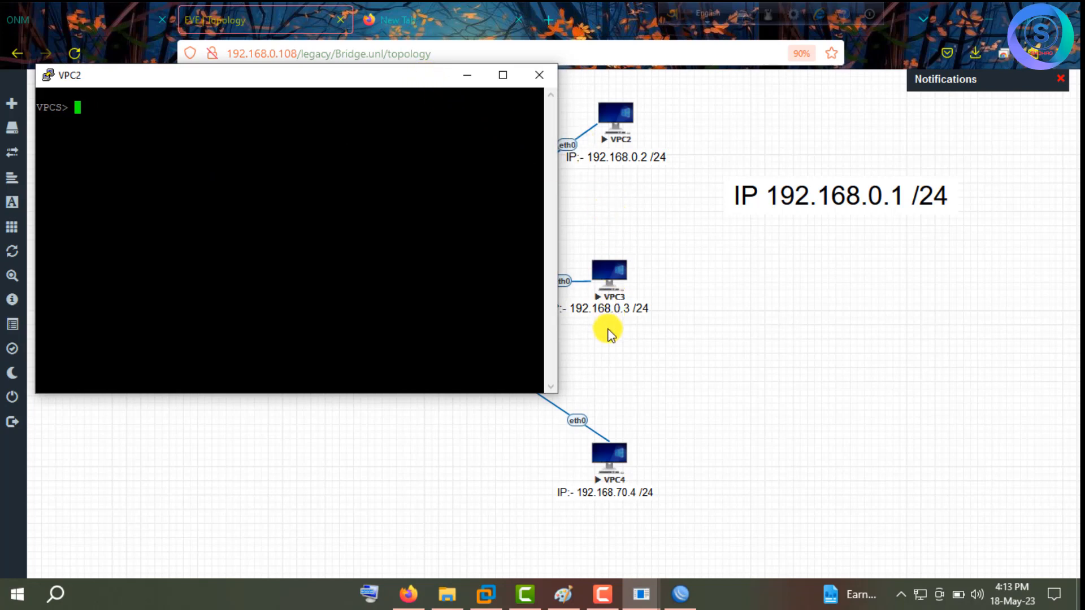
type("ping ")
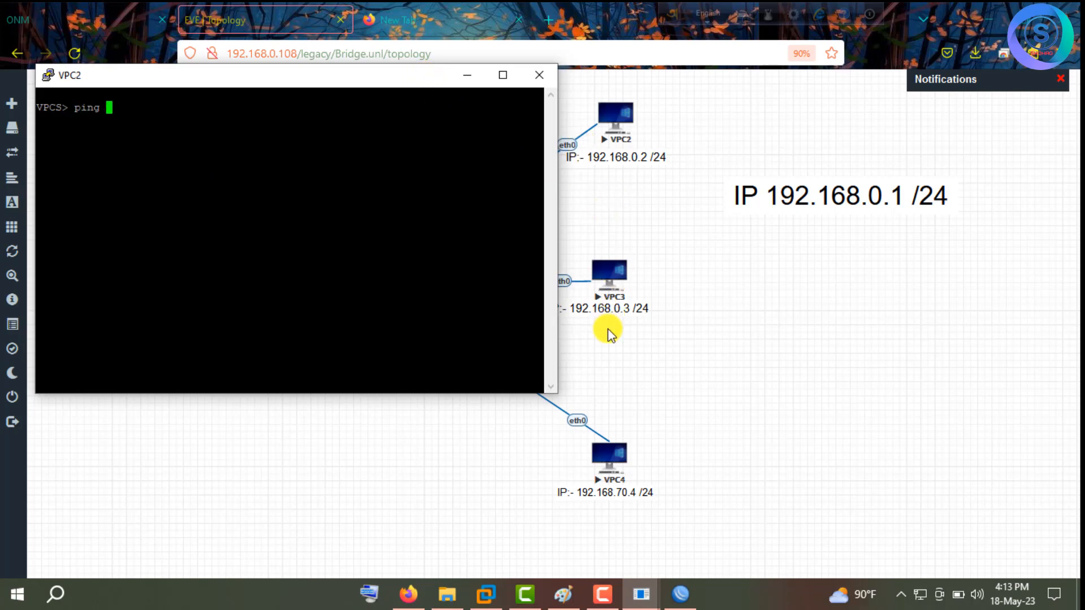
type("1.1.1.1")
key("Return")
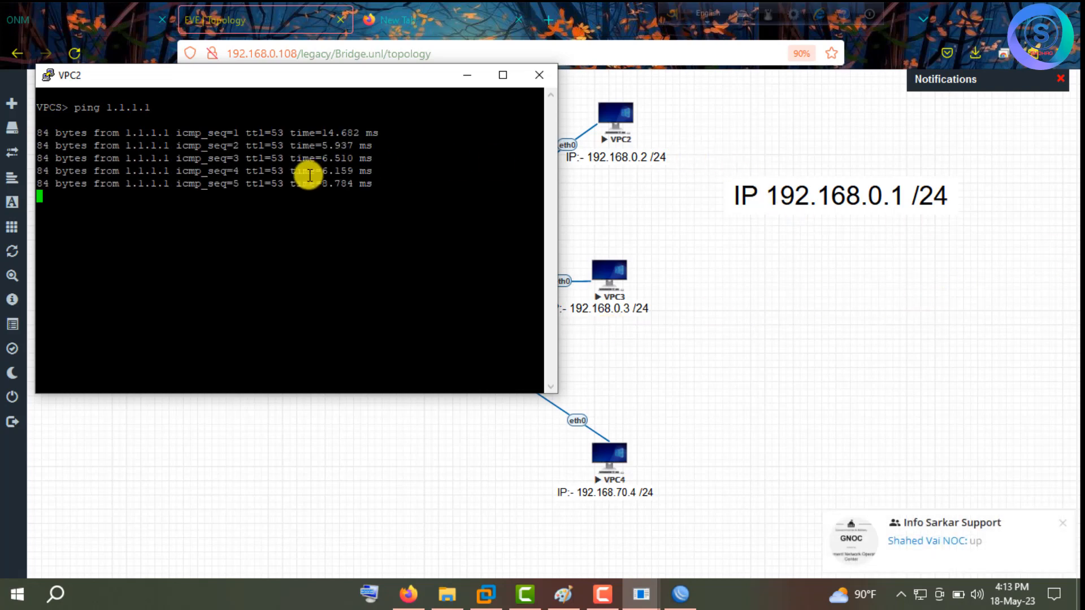
Open VPC3's console and ping 1.1.1.1, getting replies of about 5–10 ms.
left_click(602, 279)
left_click(575, 170)
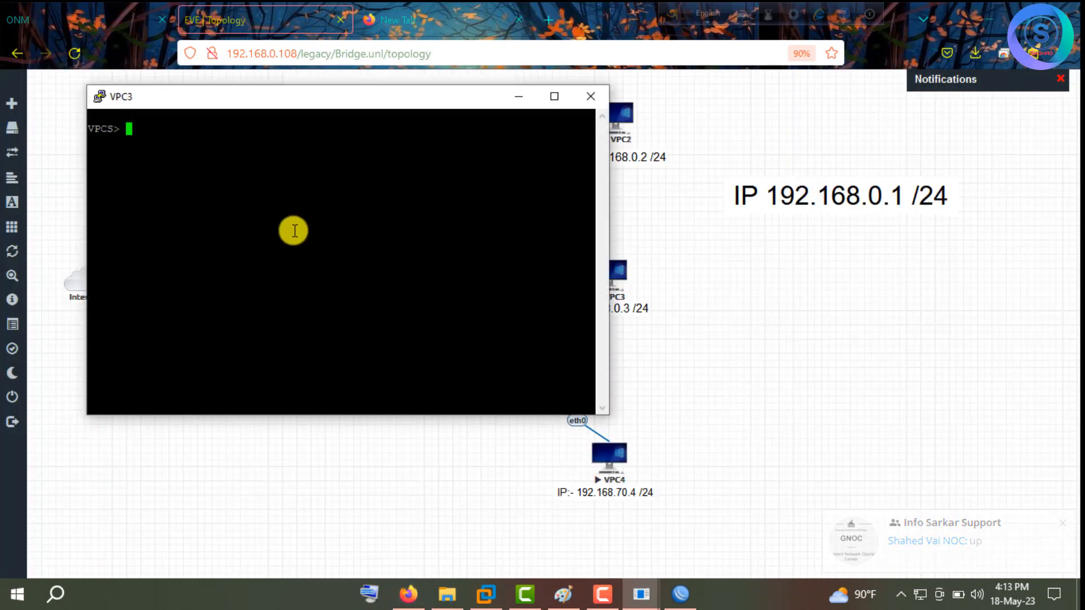
type("ping 1.1.1.1.")
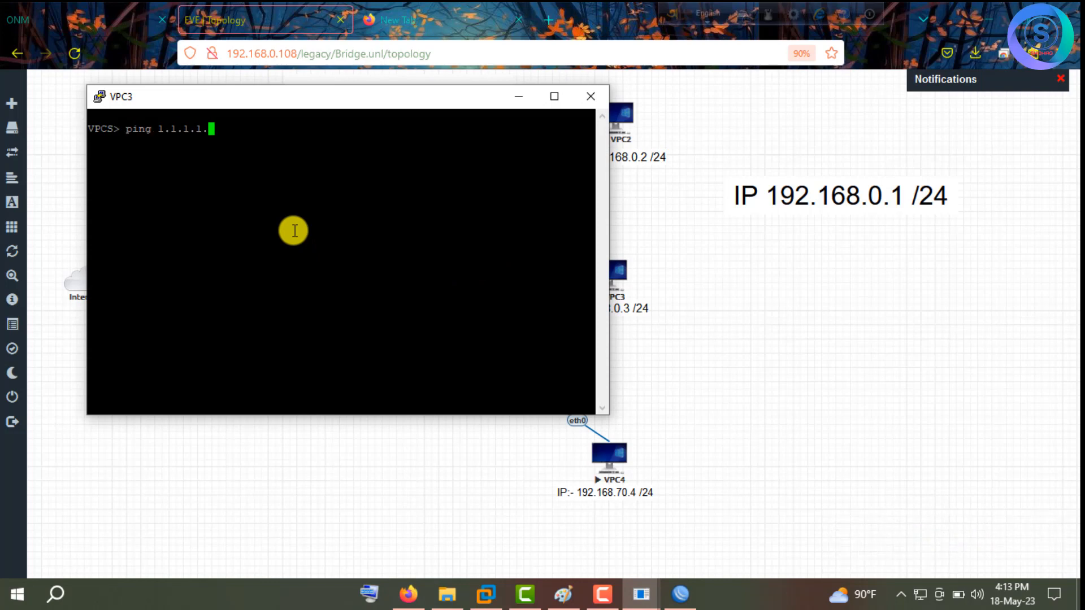
key("BackSpace")
key("Return")
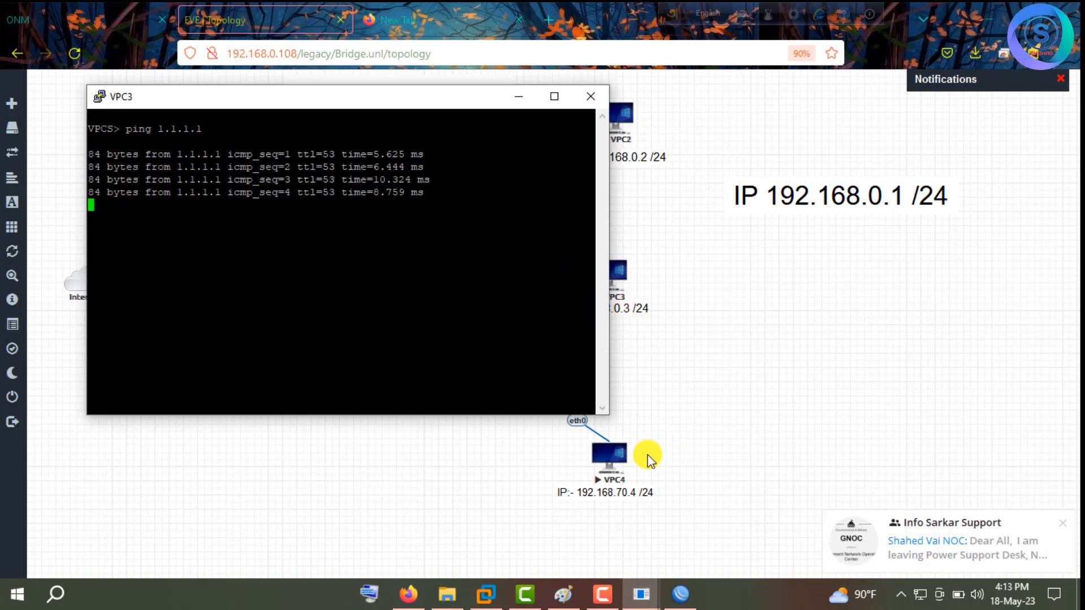
Ping 1.1.1.1 from VPC4's console, getting five replies, then close the session.
left_click(611, 452)
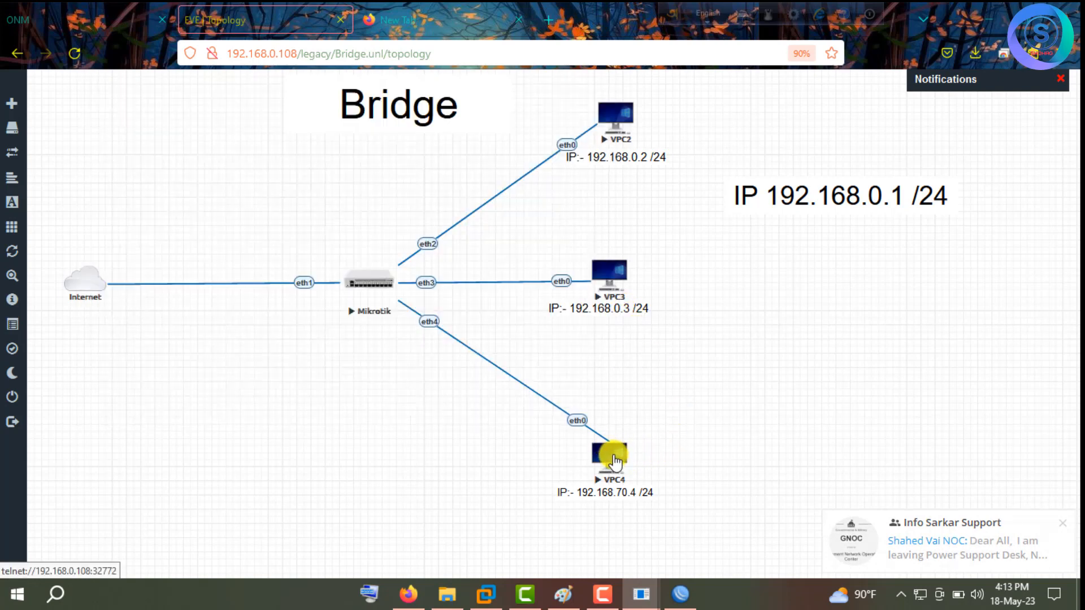
left_click(593, 174)
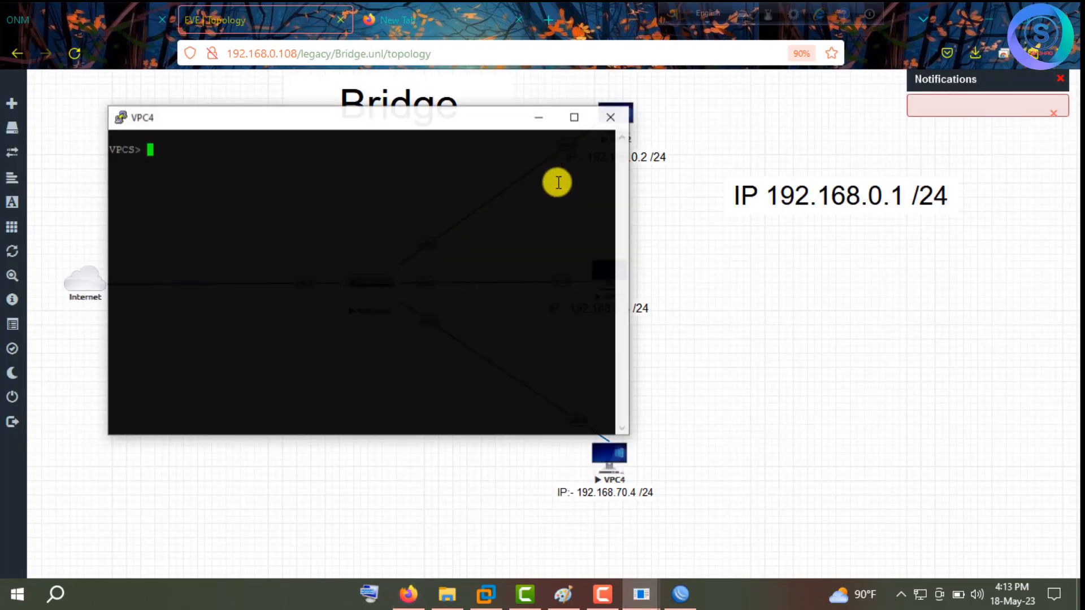
type("ping")
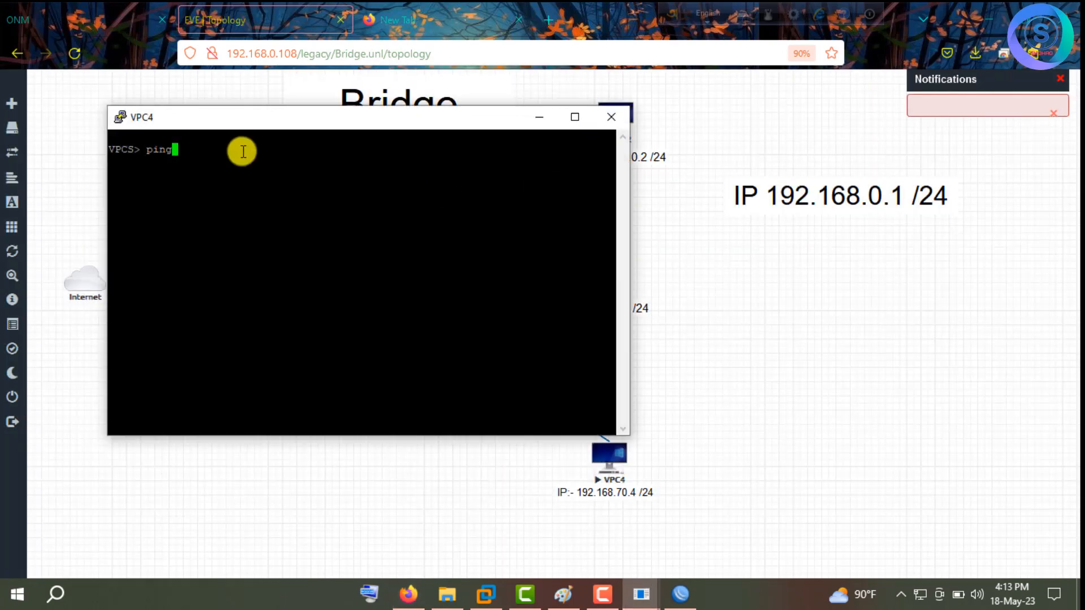
type(" 1.1.1.1")
key("Return")
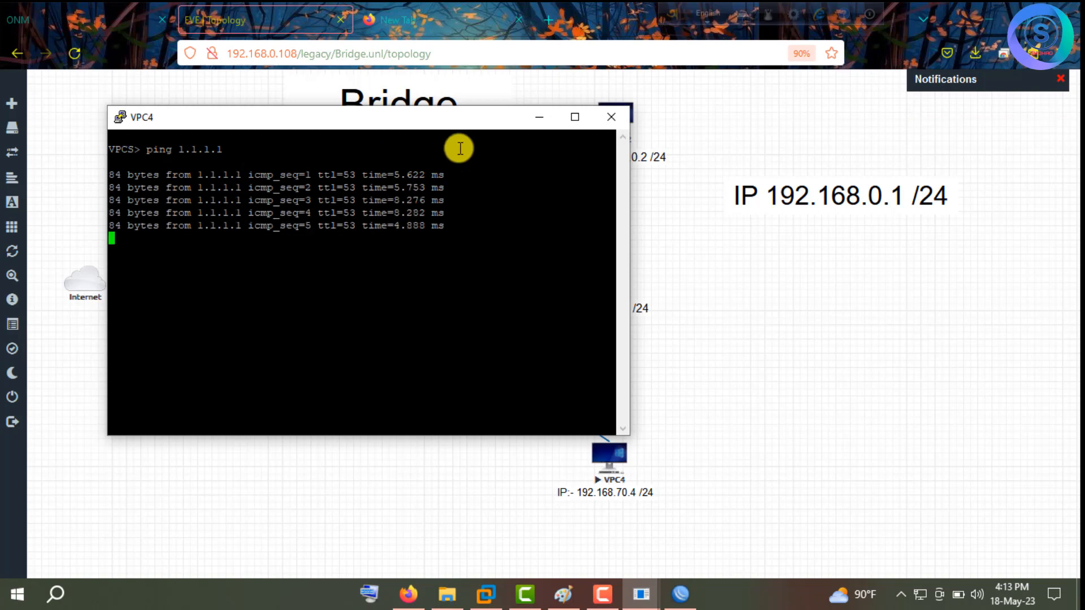
left_click(612, 121)
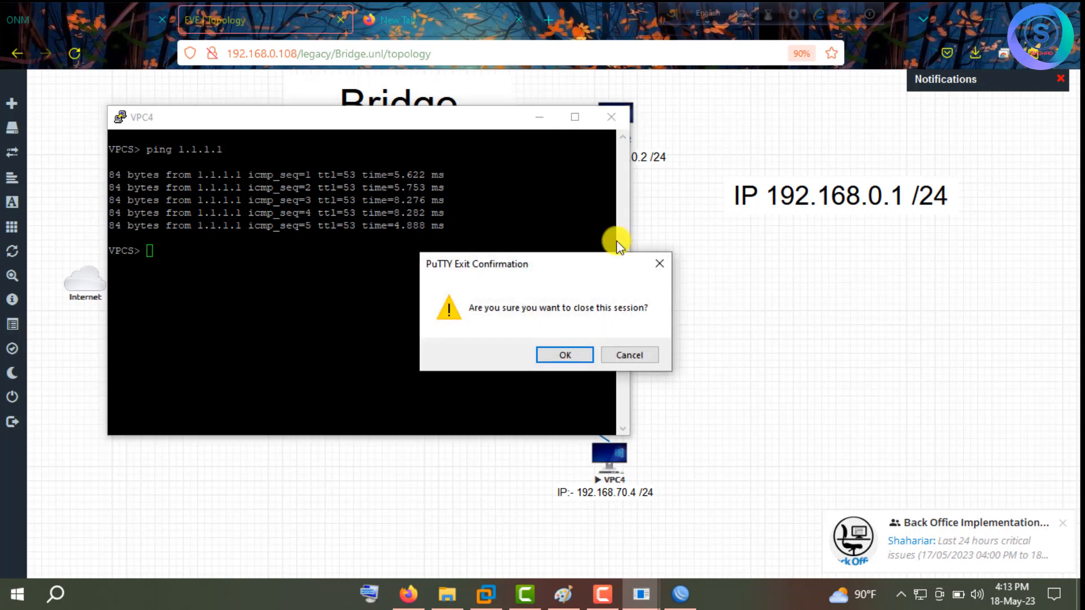
left_click(582, 356)
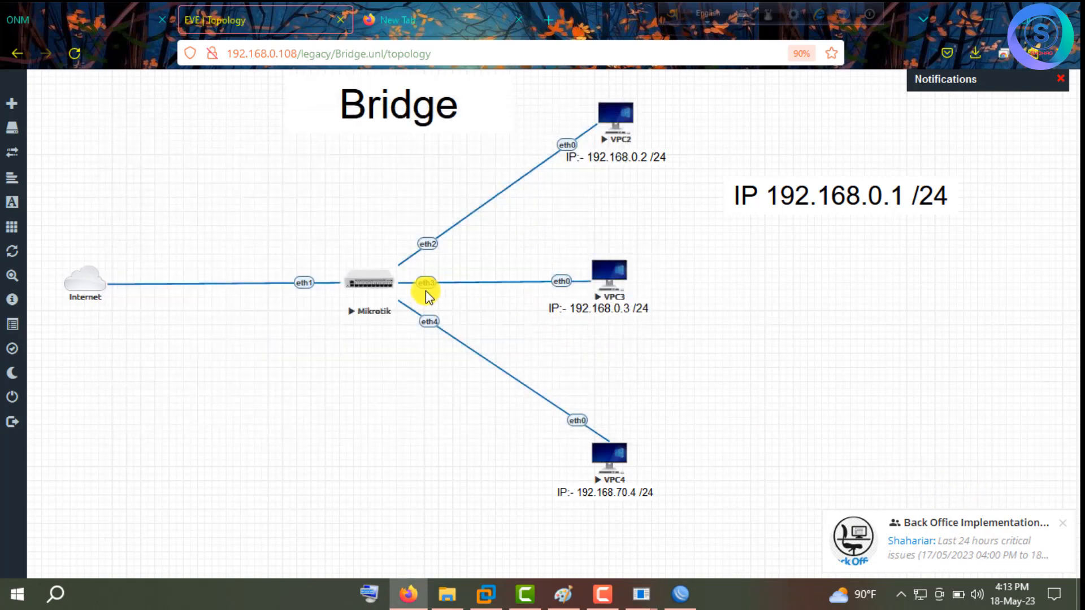